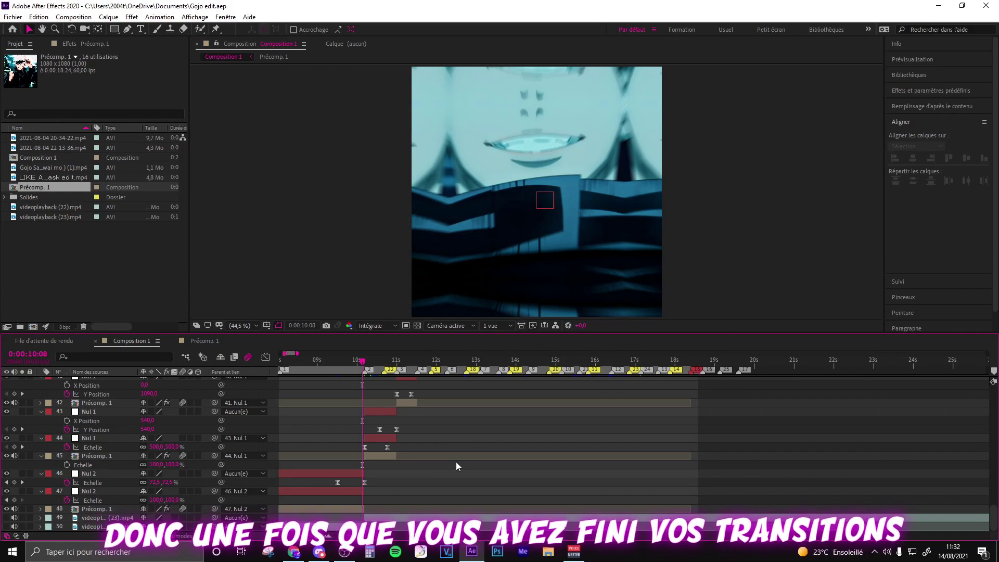
Step: Select layer 45 'Précomp. 1' in the Composition 1 timeline
left_click(373, 456)
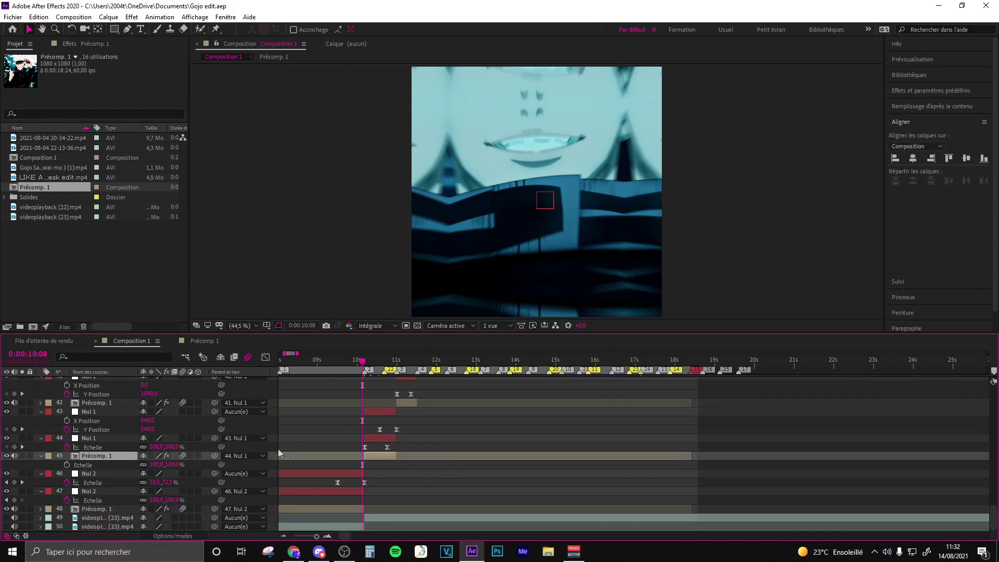
Step: Show Précomp. 1's Position and Rotation and add keyframes for both at 10:40
key("equal")
key("equal")
key("p")
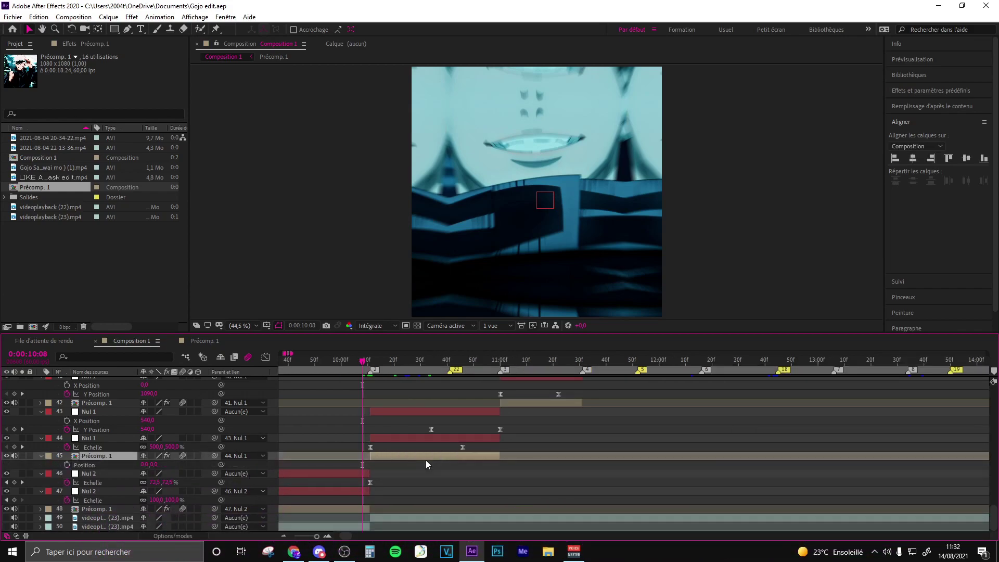
key("shift+r")
key("k")
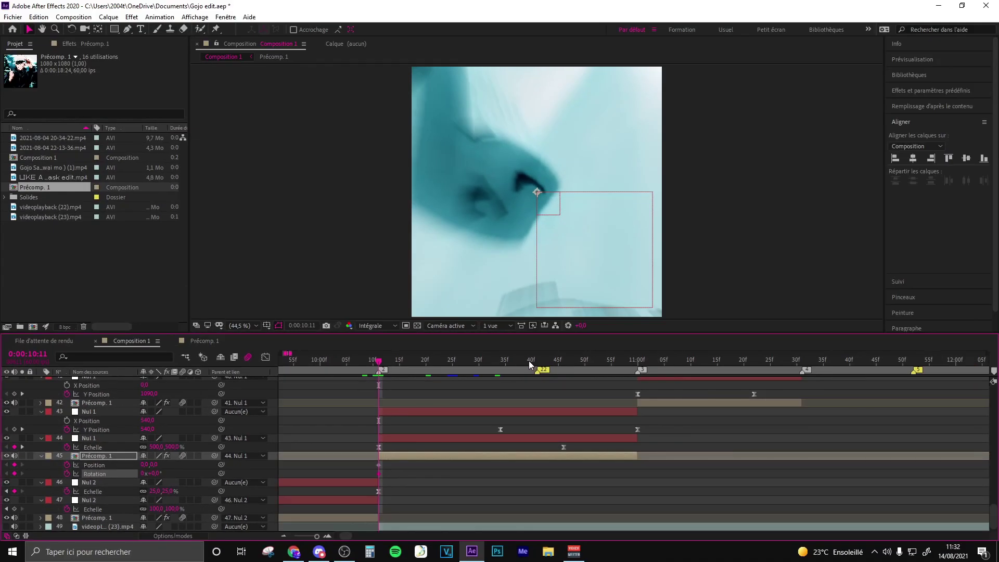
left_click(531, 361)
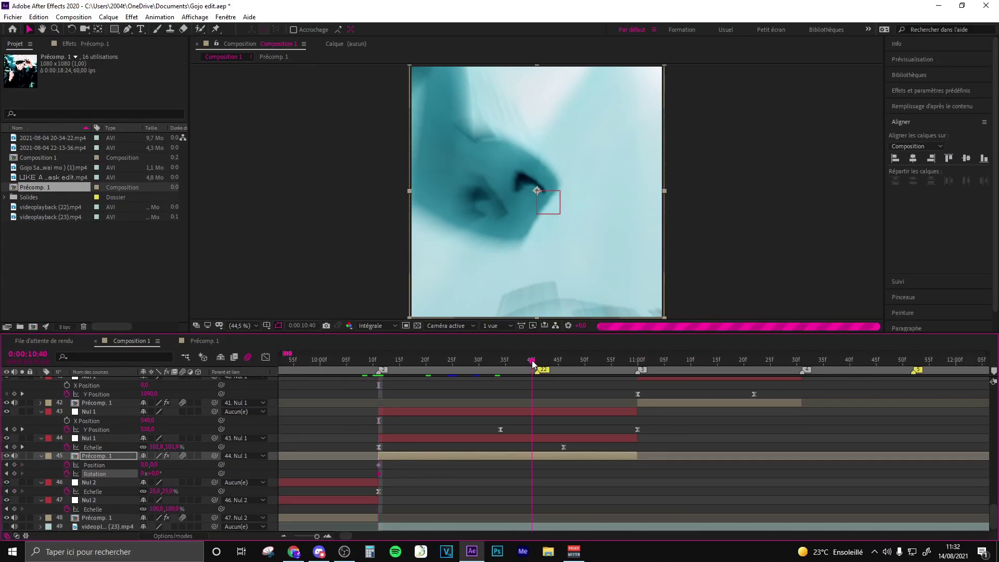
left_click(14, 465)
left_click(15, 474)
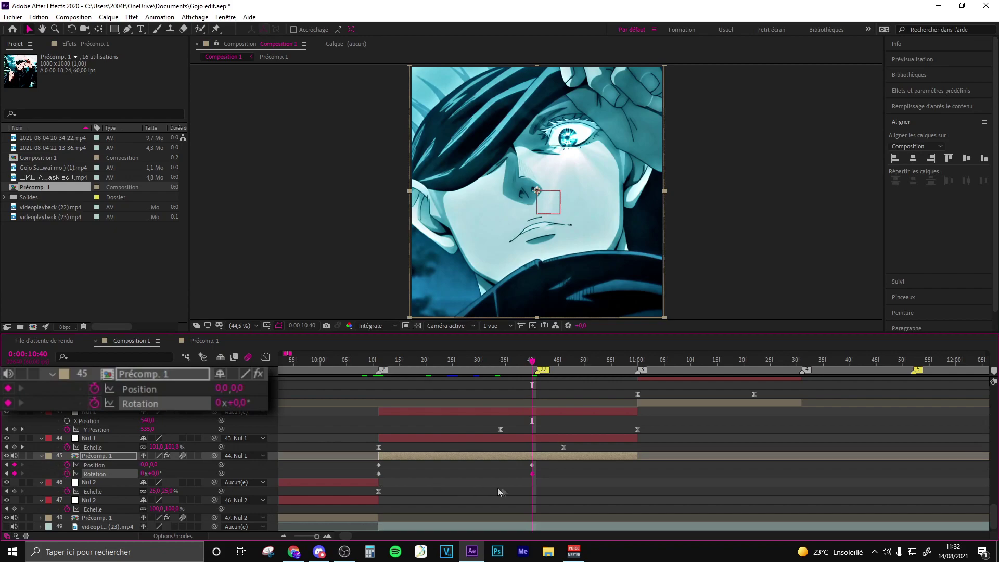
Step: Add another pair of Position and Rotation keyframes at 11:14
left_click(729, 359)
mouse_move(362, 463)
left_mouse_down()
mouse_move(531, 473)
mouse_move(511, 460)
left_mouse_up()
left_click_drag(881, 434, 475, 464)
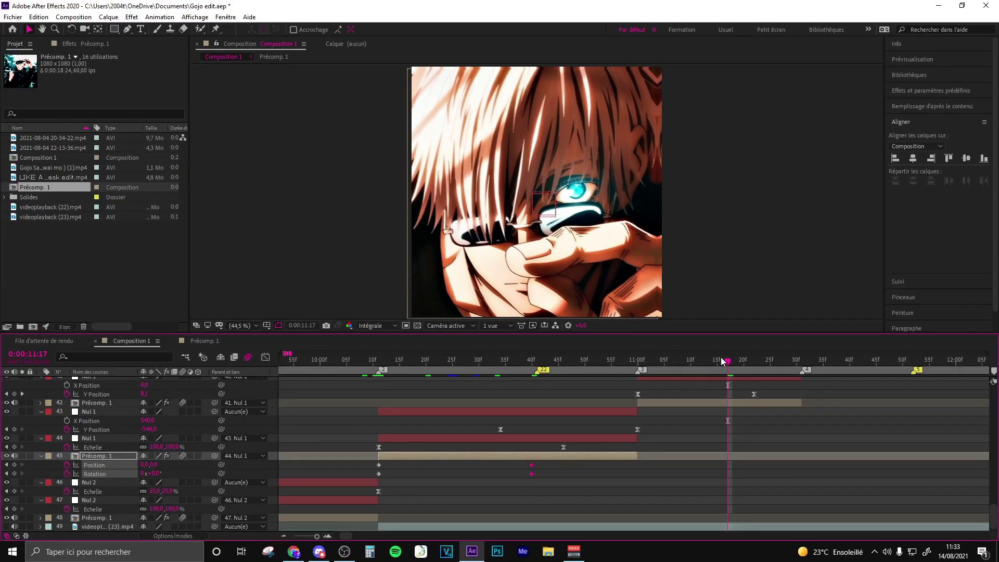
left_click_drag(722, 361, 713, 361)
left_click(14, 465)
left_click(15, 474)
left_click_drag(523, 471, 539, 466)
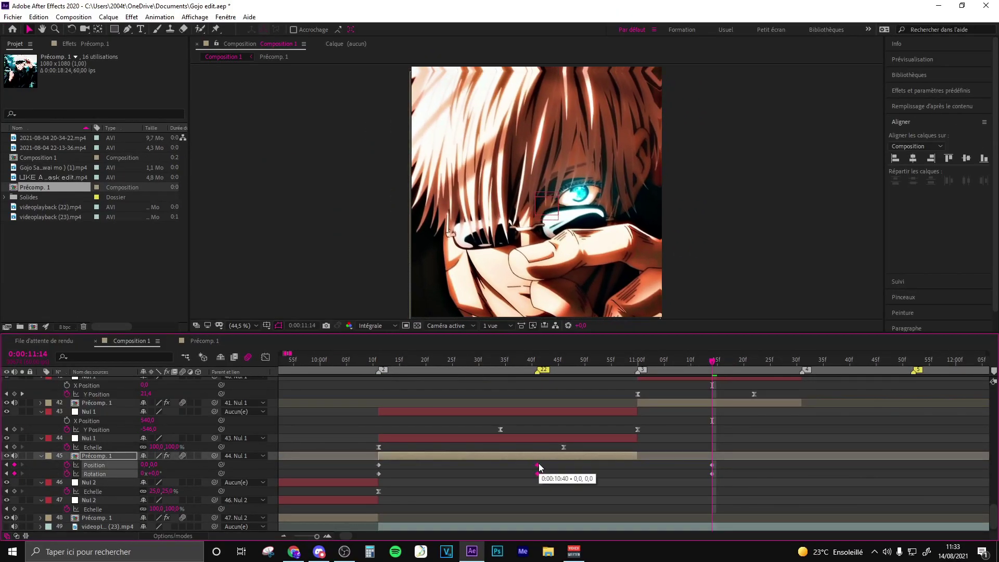
left_click(639, 478)
left_click(379, 362)
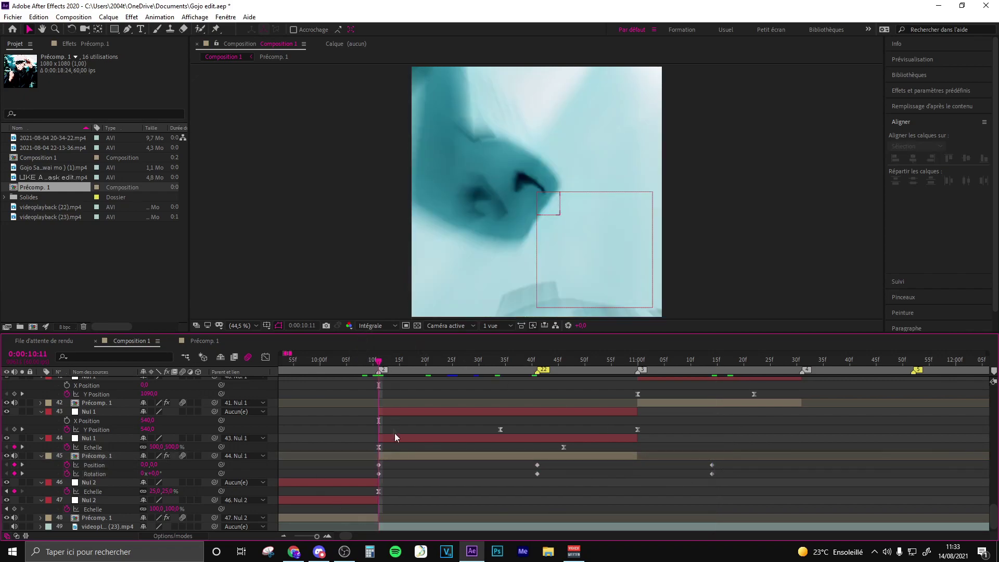
Step: At the 10:11 keyframe, set Précomp. 1's Position to 0,250 and Rotation to 6°
left_click(379, 465)
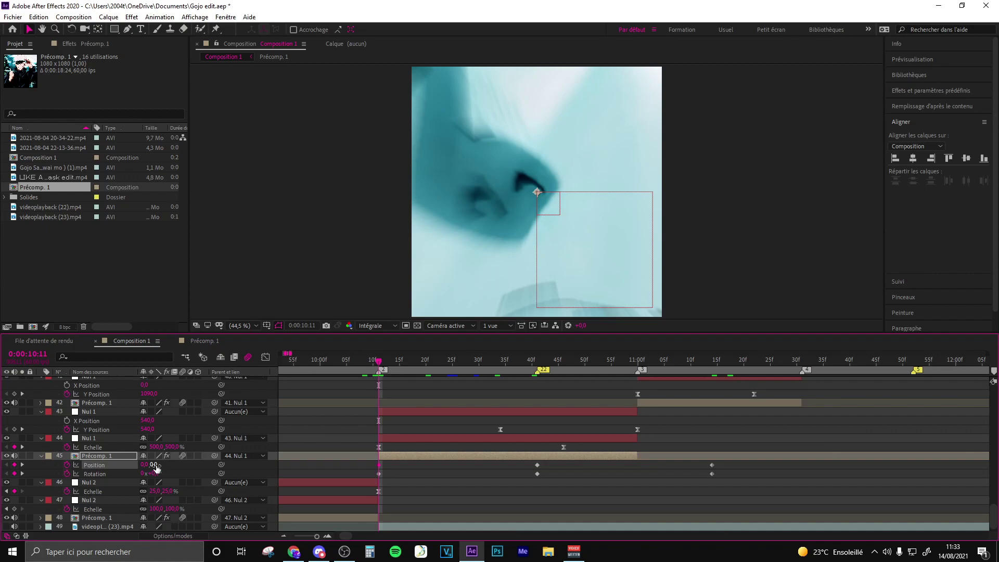
left_click(155, 465)
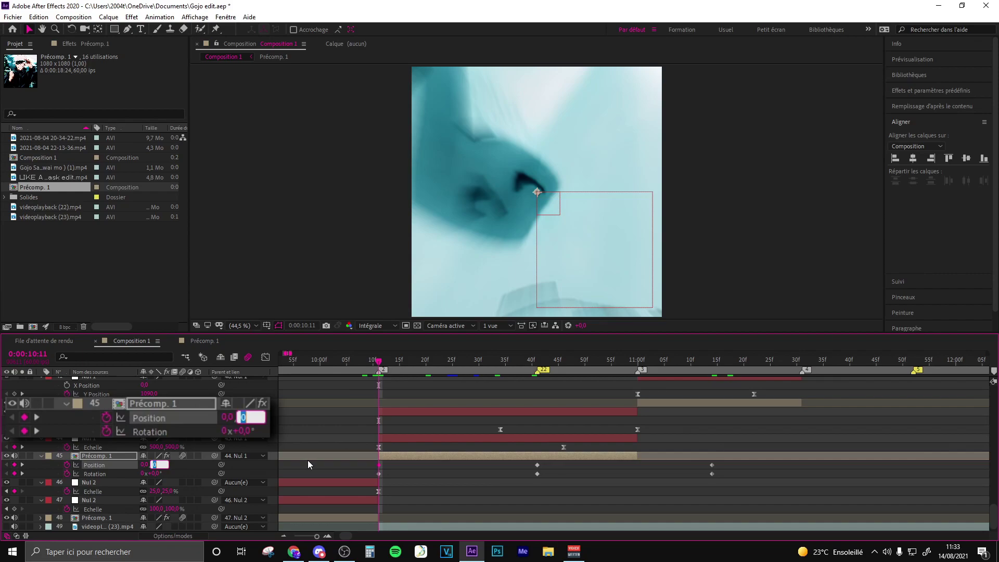
type("25")
left_click(385, 465)
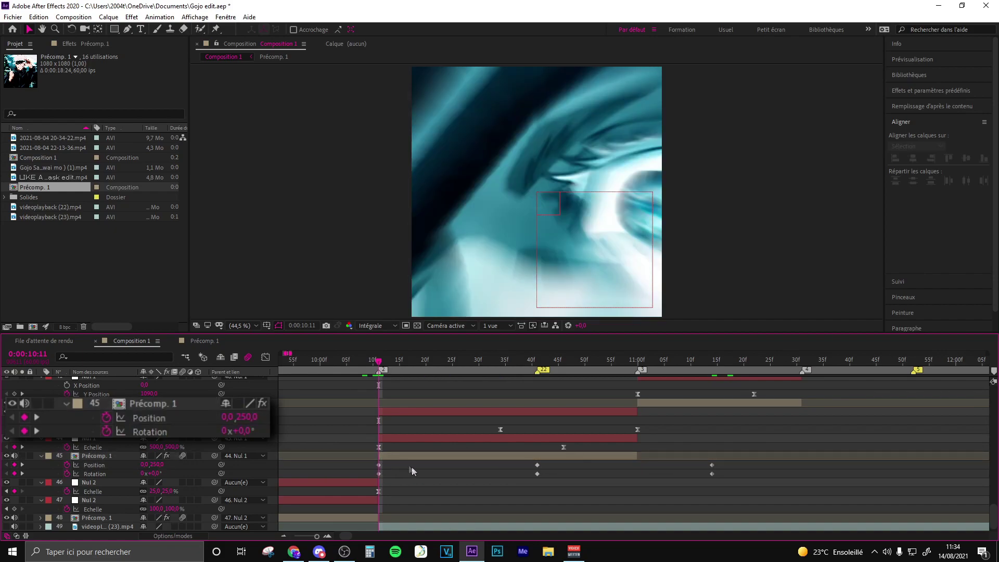
left_click(156, 474)
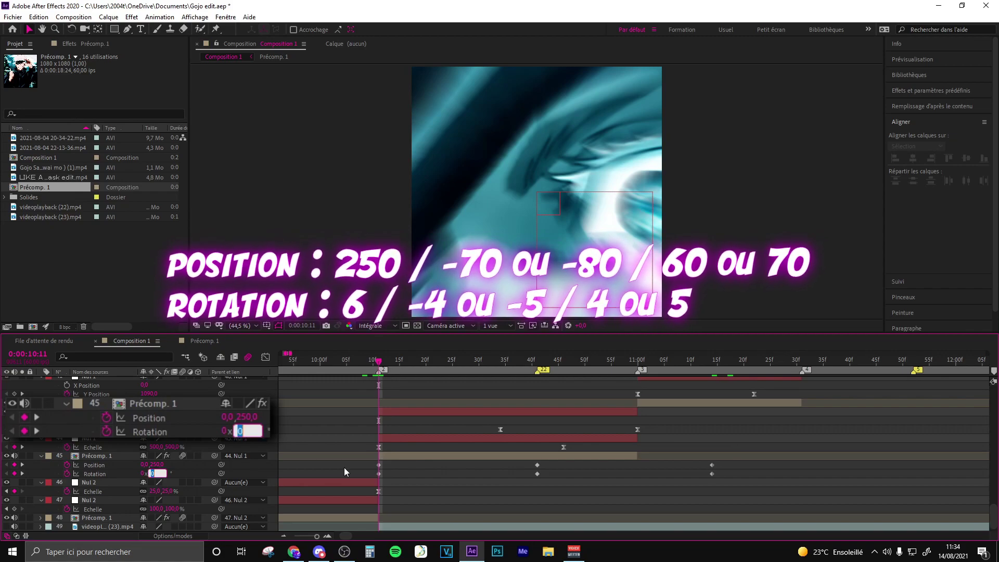
type("6")
key("Return")
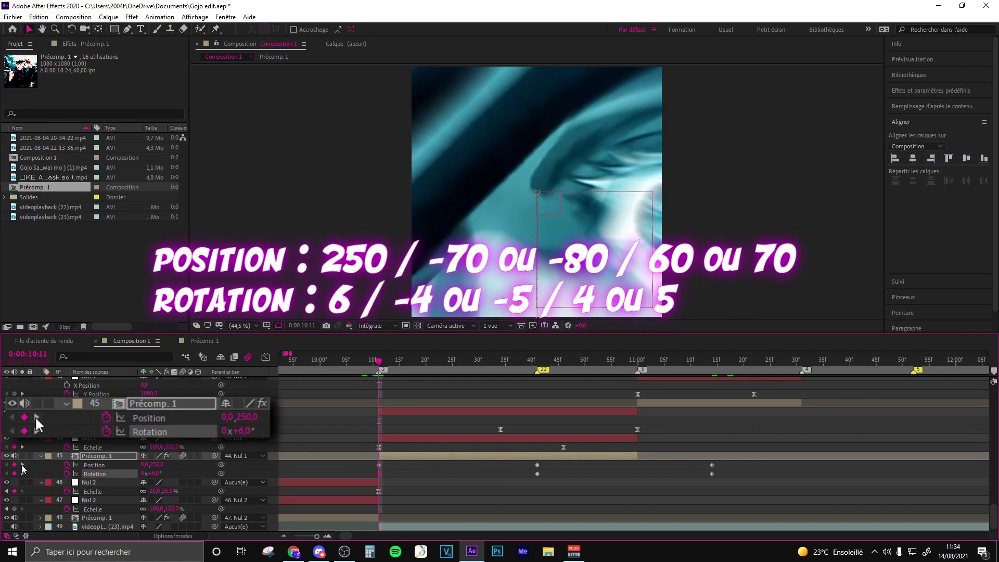
left_click(22, 465)
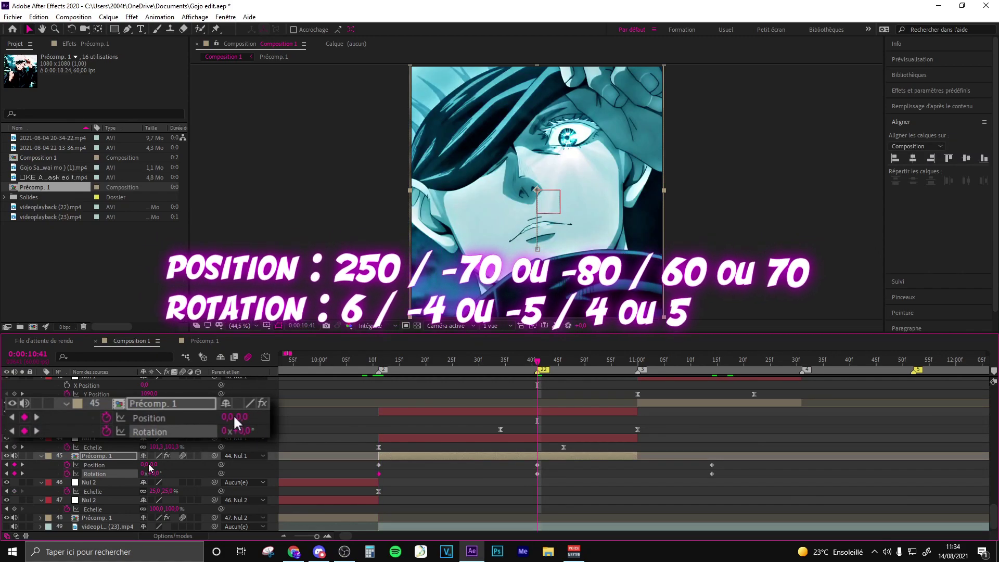
Step: Set the 10:41 keyframe to Position Y -70 and Rotation -4°
left_click(151, 465)
type("-70")
key("Return")
left_click(156, 474)
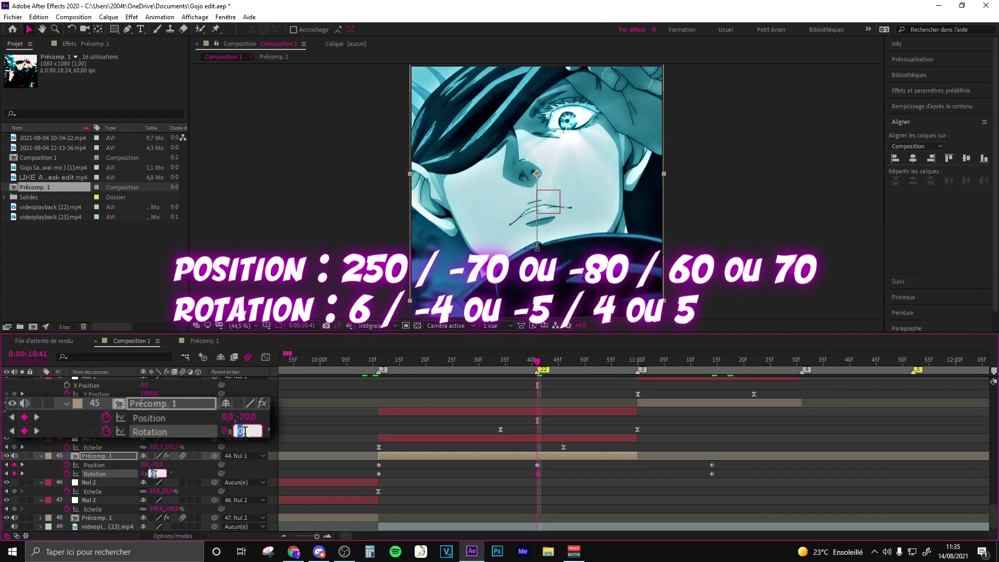
type("-4")
key("Return")
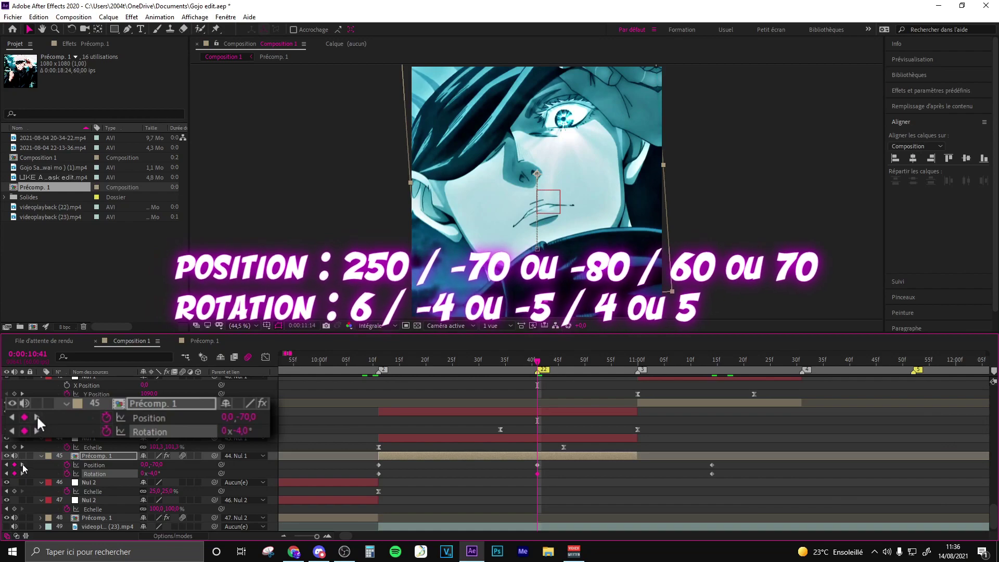
Step: Set the 11:14 keyframe to Position Y 60 and Rotation 4°, then Easy Ease all keyframes
left_click(22, 464)
left_click(154, 464)
type("60")
key("Return")
left_click(156, 473)
type("4")
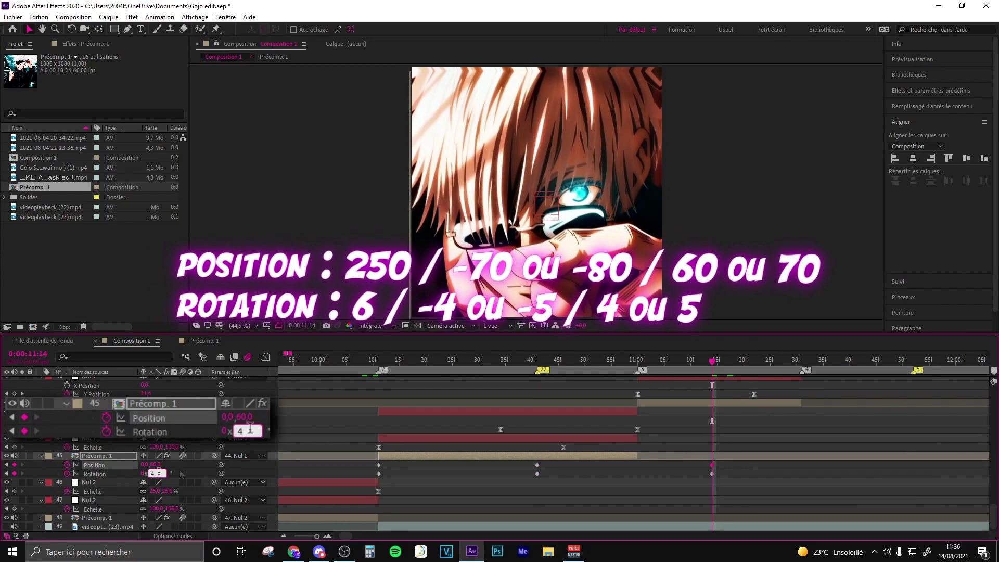
left_click_drag(364, 461, 747, 476)
key("F9")
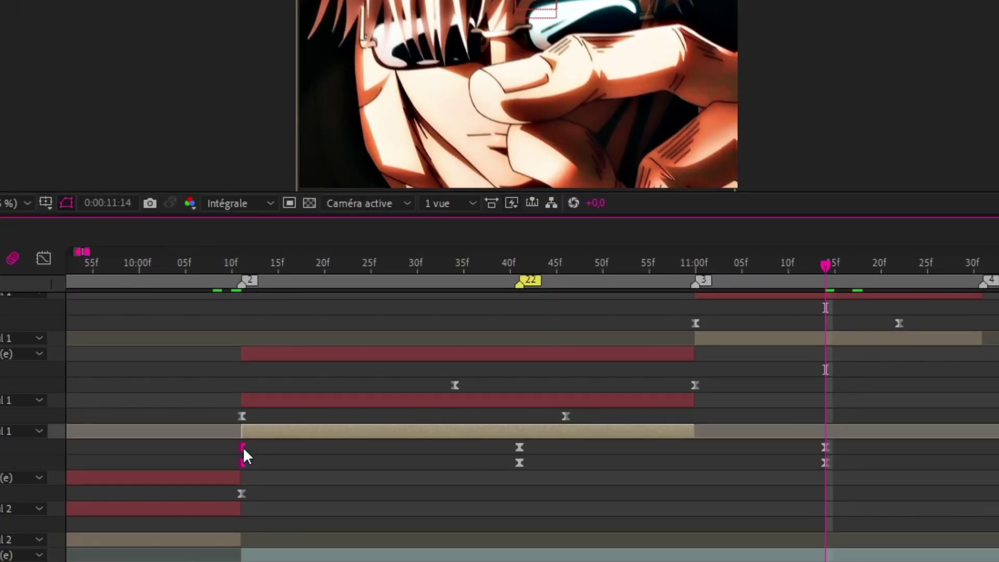
left_click_drag(242, 459, 234, 457)
Step: Strengthen the shake's Position Y to -80 at 10:41 and 70 at 11:14
left_click(520, 463)
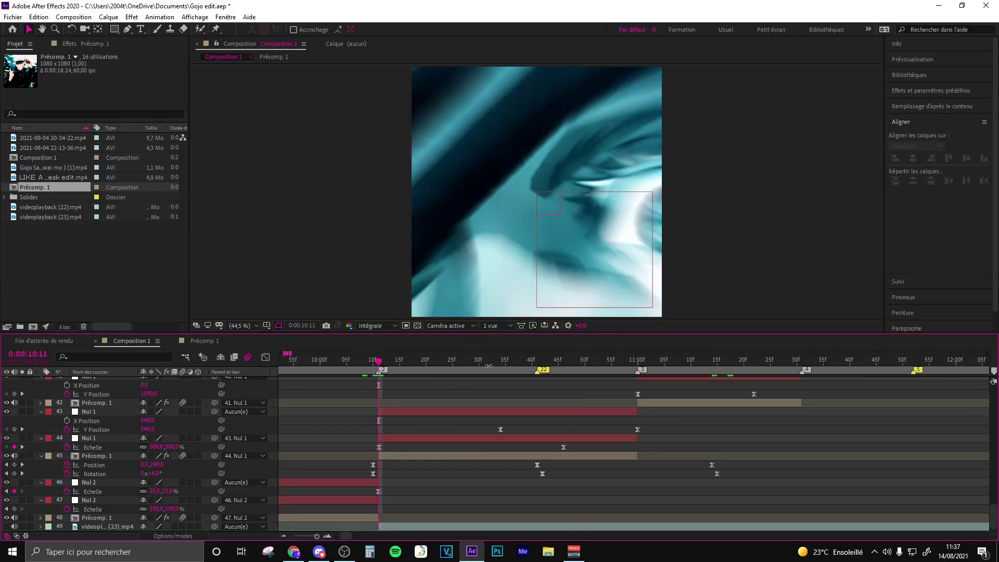
left_click(537, 361)
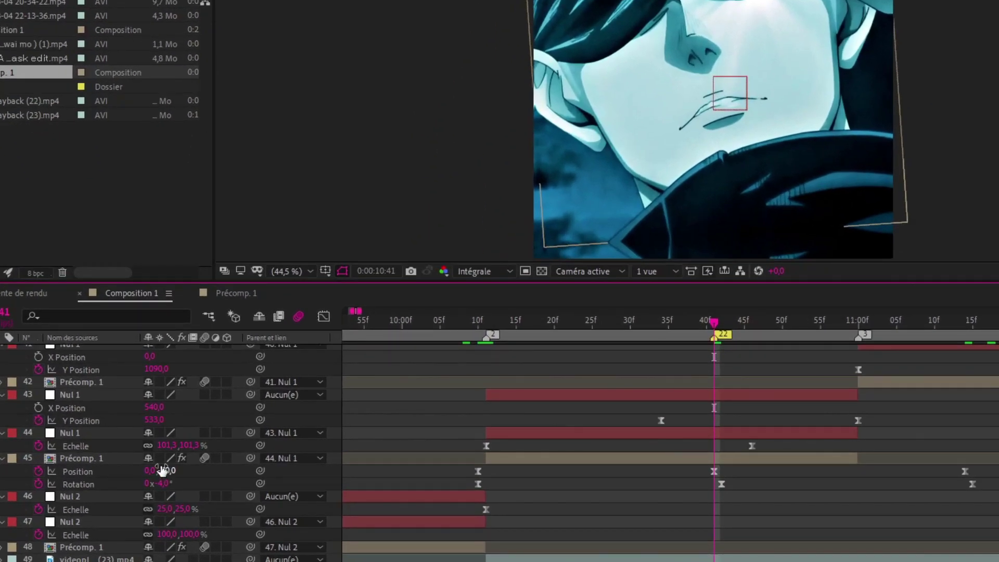
left_click(157, 465)
type("-80")
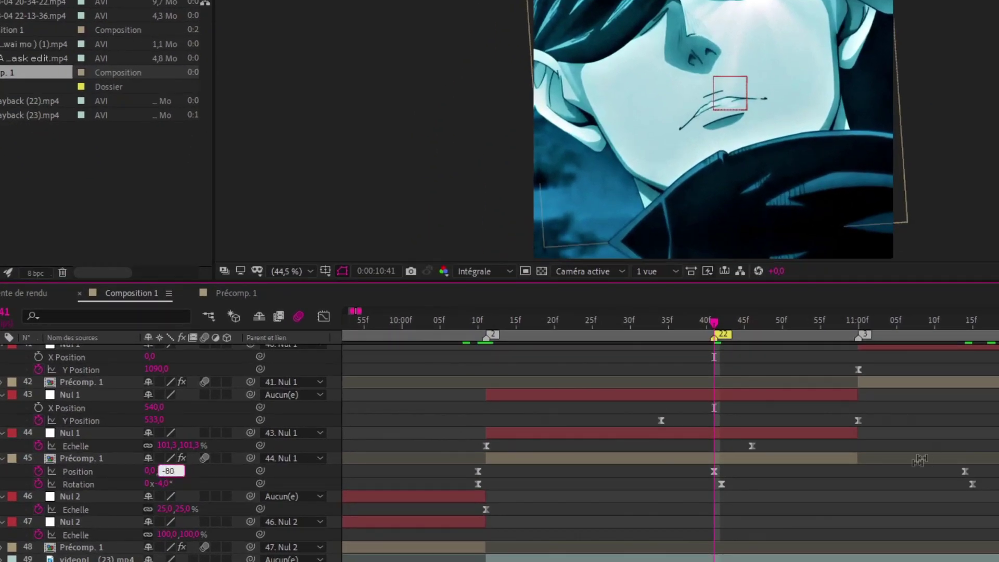
key("Return")
key("k")
left_click(167, 470)
type("70")
key("Return")
Step: Change the middle Rotation keyframe to -5° and begin editing the last Rotation value
left_click(479, 320)
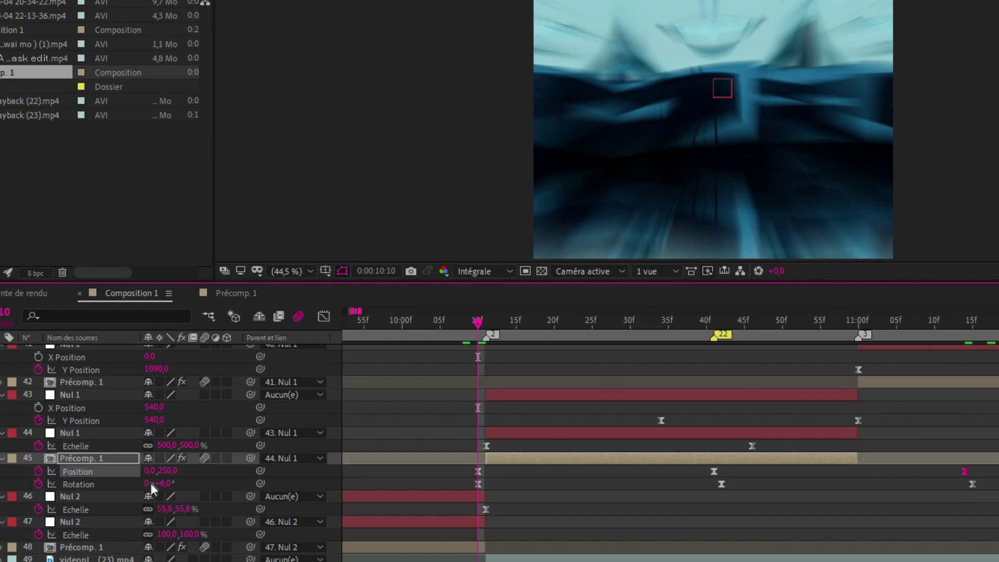
left_click(722, 320)
left_click(156, 483)
type("-5")
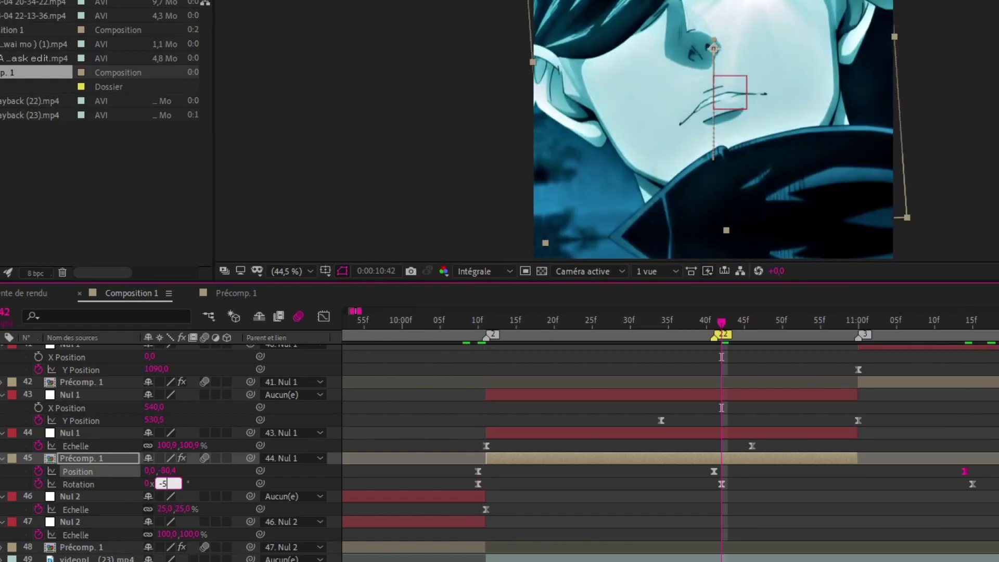
left_click(722, 484)
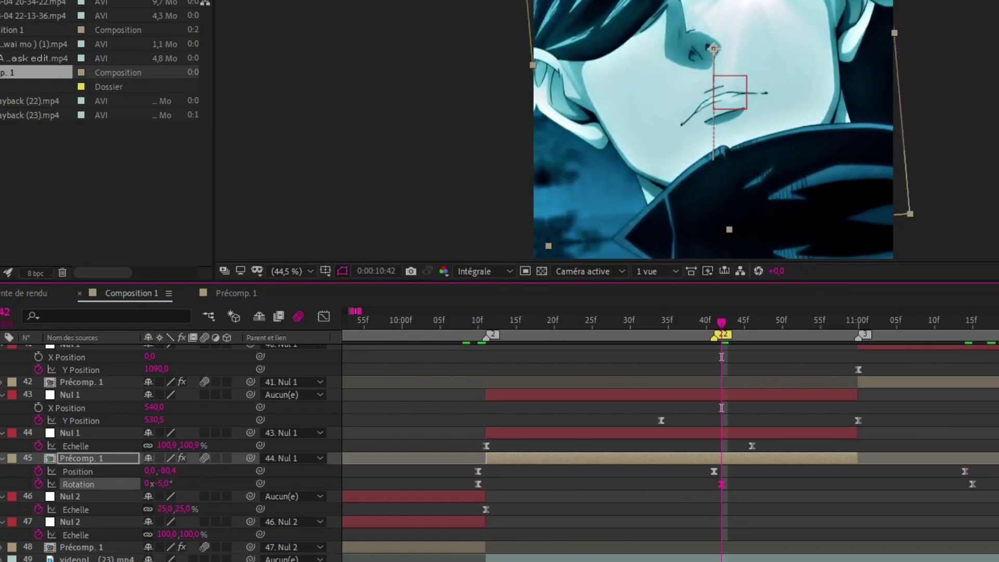
left_click(107, 508)
key("End")
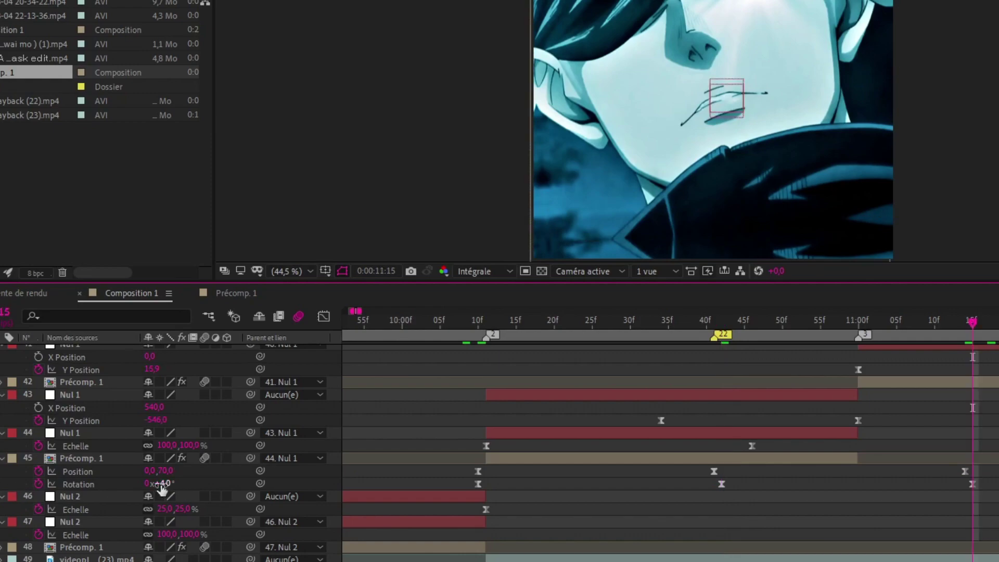
left_click(160, 483)
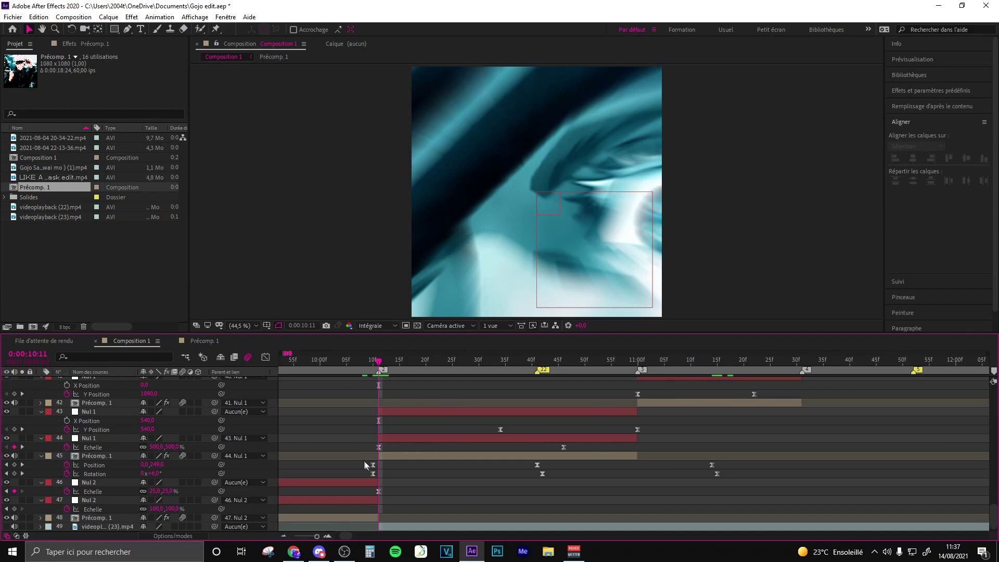
Step: Copy Précomp. 1's shake keyframes and paste them onto precomp layer 42 at the next cut
left_click_drag(367, 464, 741, 474)
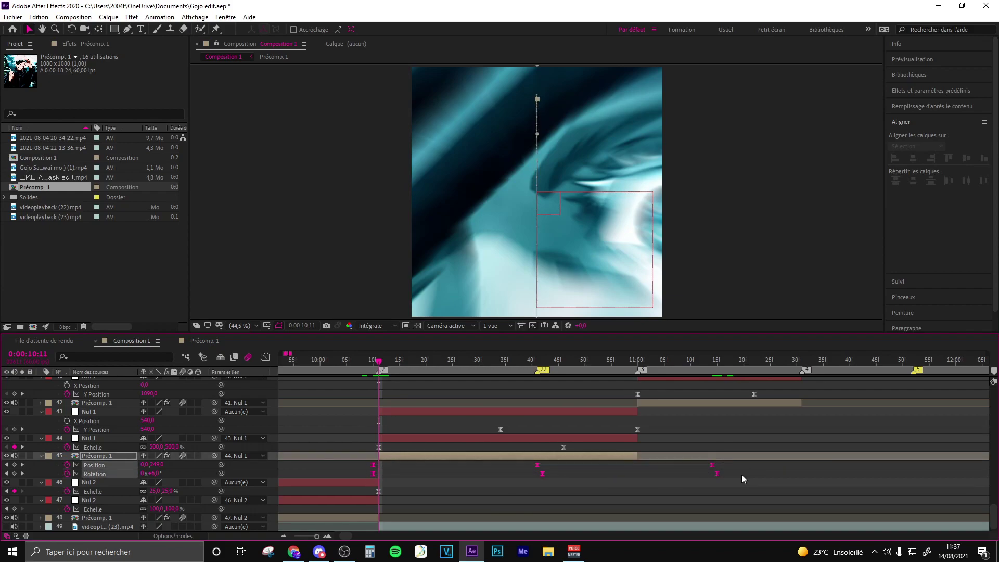
key("ctrl+c")
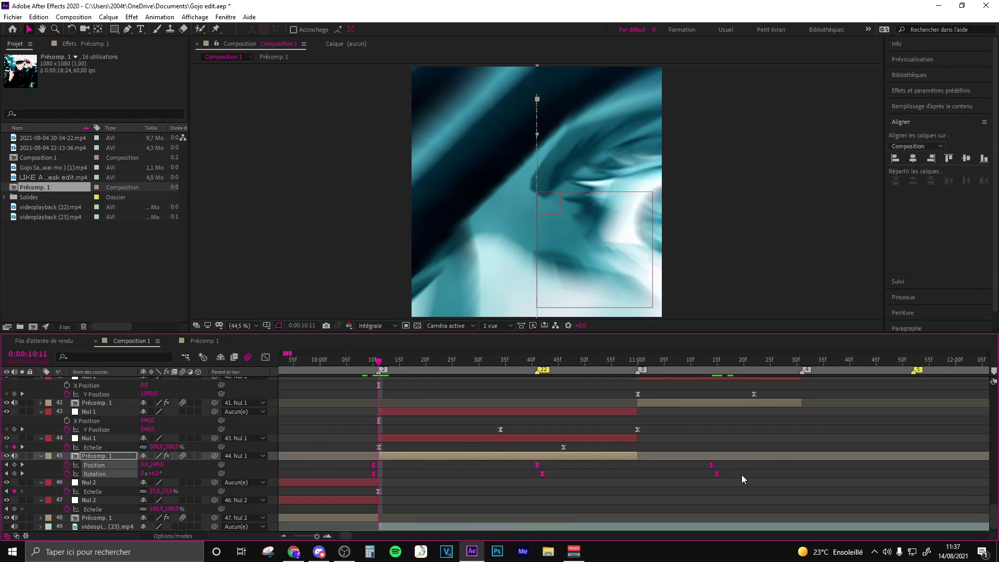
scroll(716, 464, "up", 1)
scroll(422, 382, "right", 5)
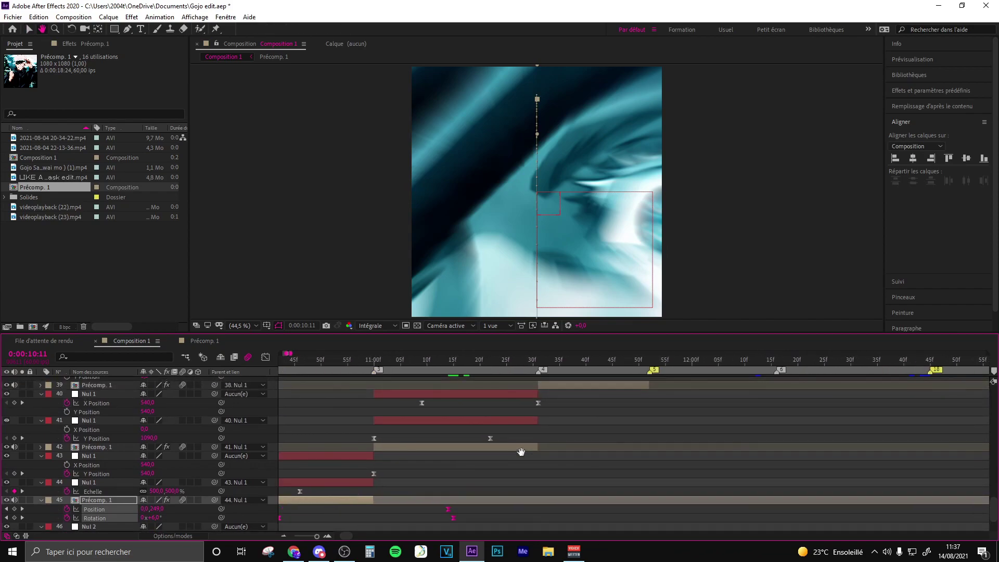
scroll(421, 381, "up", 1)
left_click(378, 361)
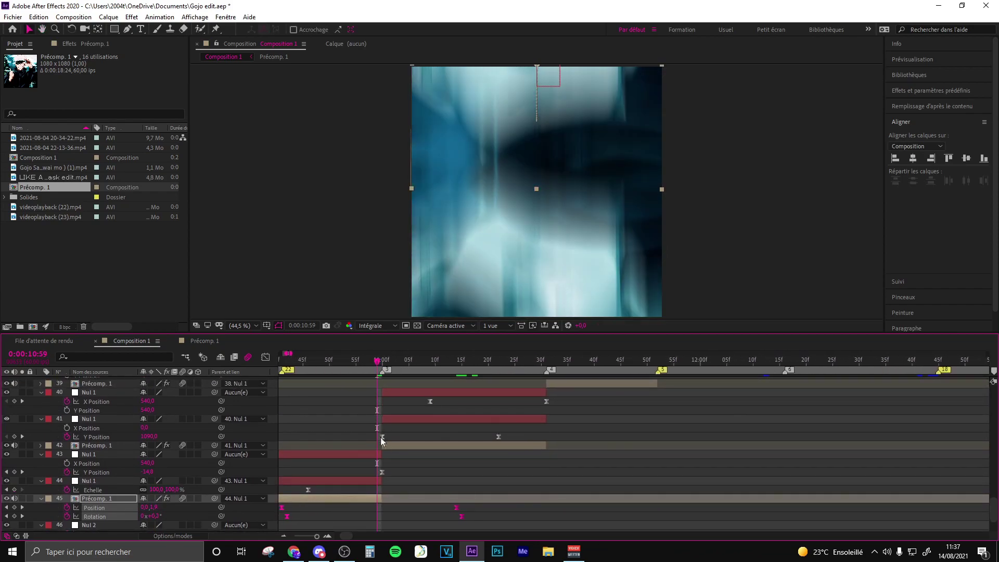
left_click(396, 445)
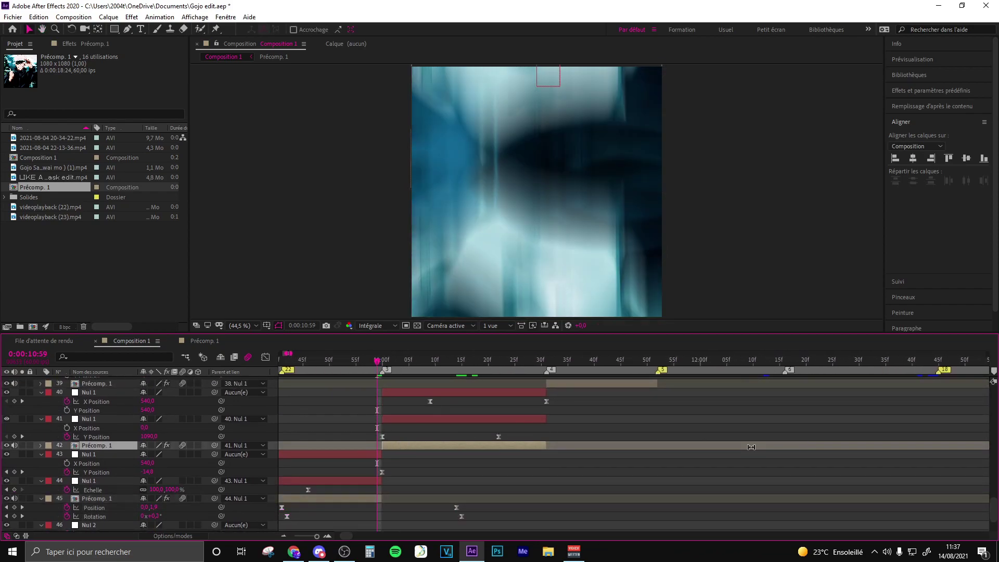
key("ctrl+v")
key("u")
left_click(571, 463)
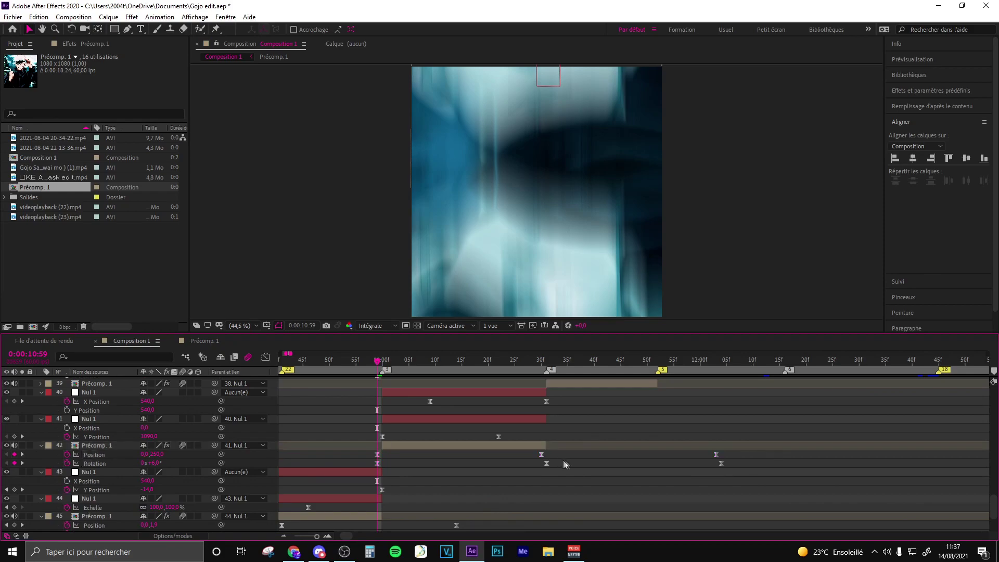
Step: Pull layer 42's later keyframes earlier to about 11:30 and 11:51, then preview the shake
left_click_drag(531, 453, 763, 460)
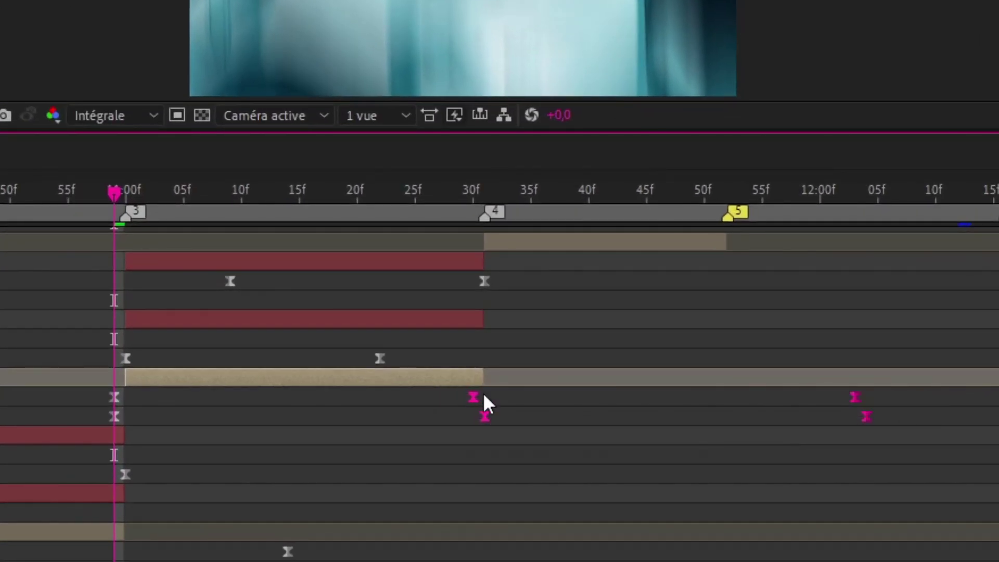
left_click_drag(471, 398, 333, 399)
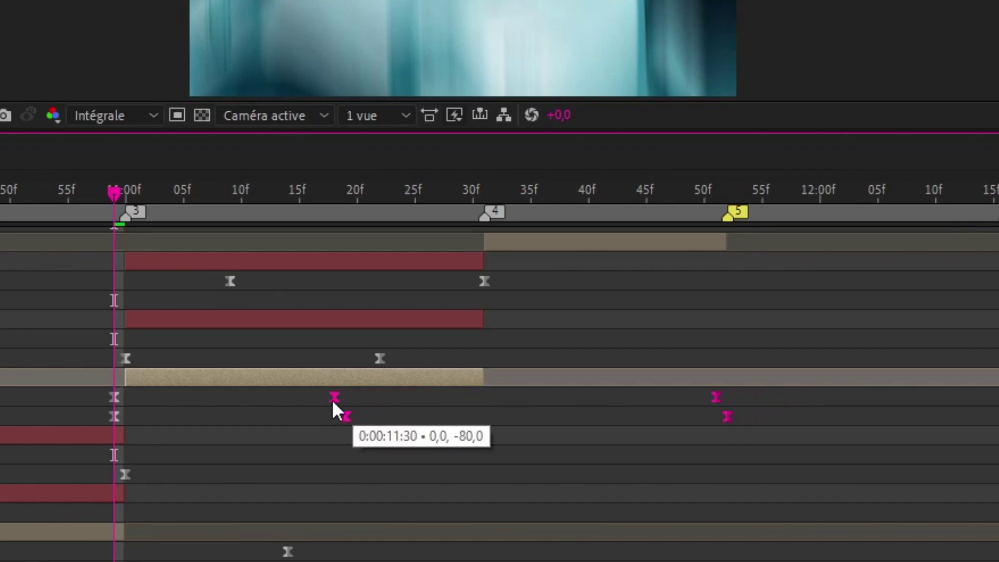
left_click_drag(330, 399, 327, 398)
left_click_drag(724, 403, 666, 403)
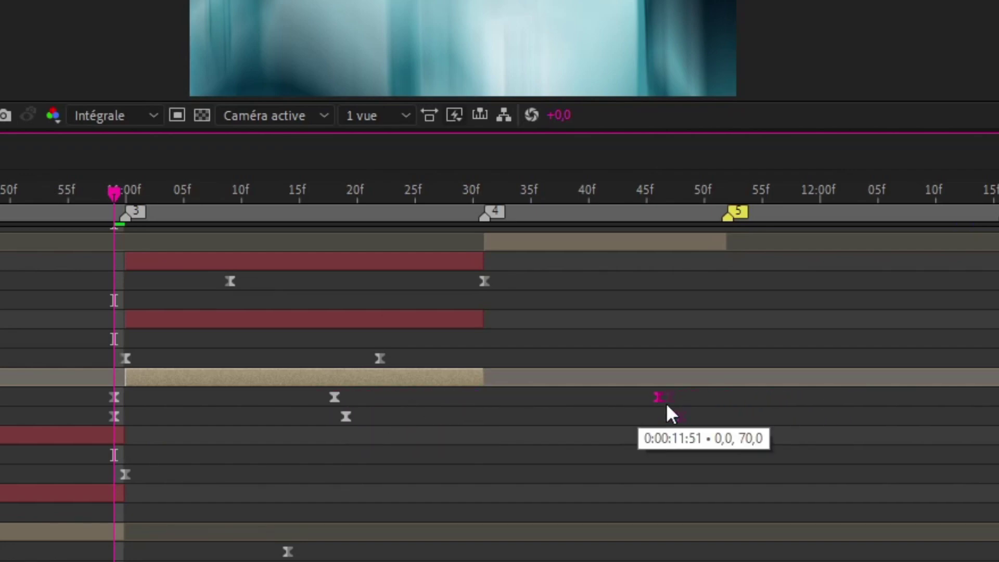
left_click_drag(579, 400, 588, 404)
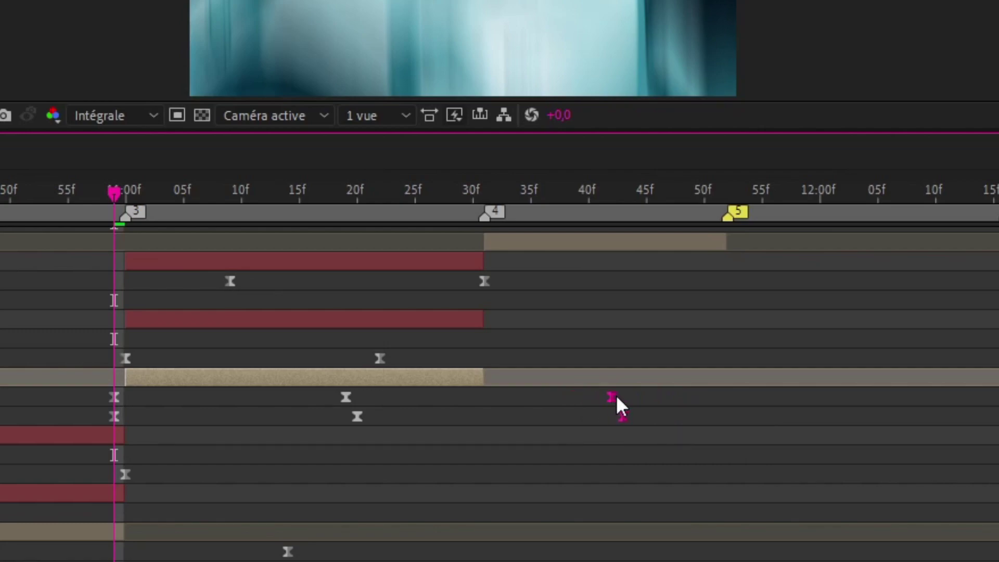
left_click(748, 462)
key("space")
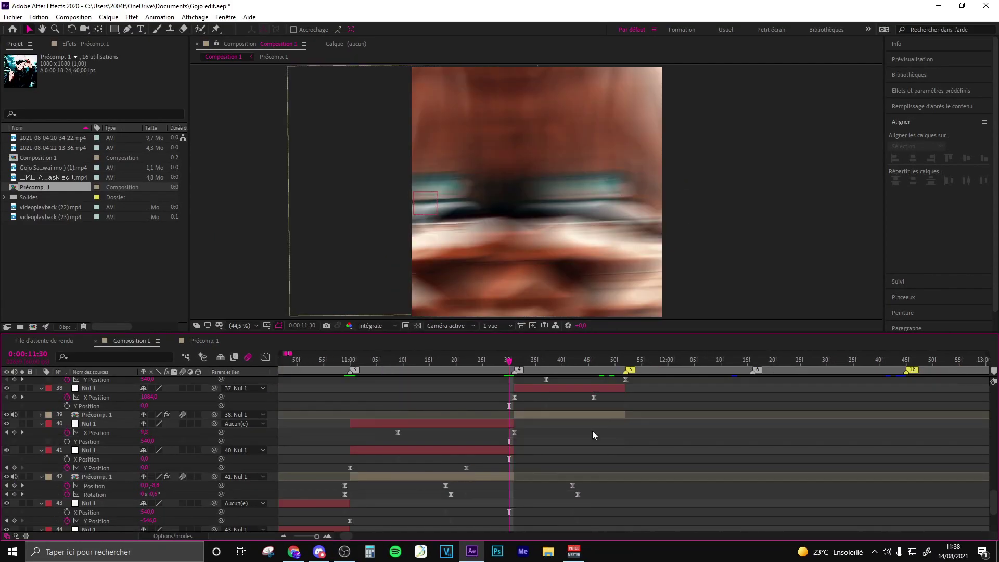
scroll(592, 430, "up", 3)
Step: Paste the shake Position and Rotation keyframes onto precomp layer 39 and select them in the timeline
left_click(538, 442)
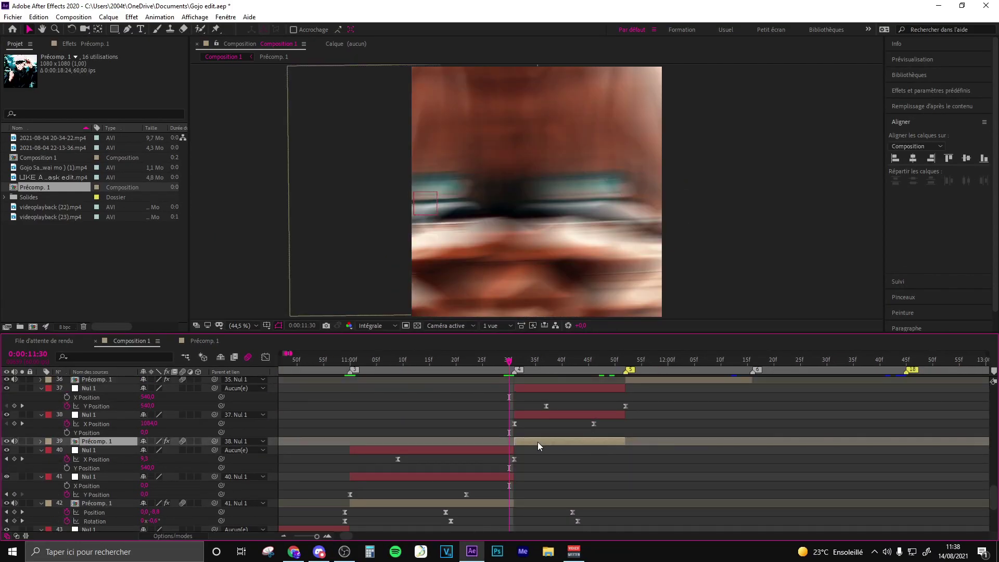
key("ctrl+v")
scroll(781, 407, "right", 3)
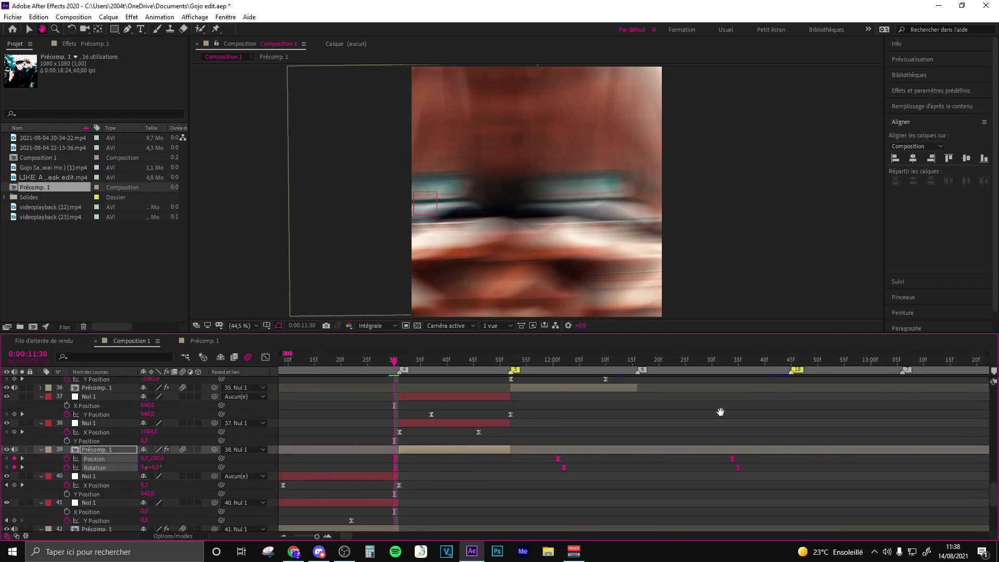
left_click_drag(760, 461, 484, 465)
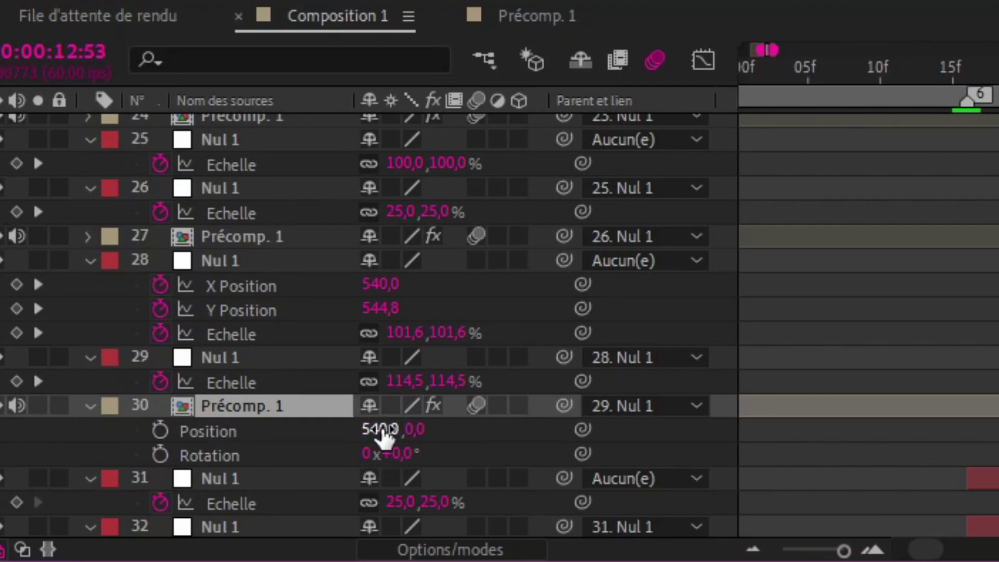
scroll(373, 445, "down", 2)
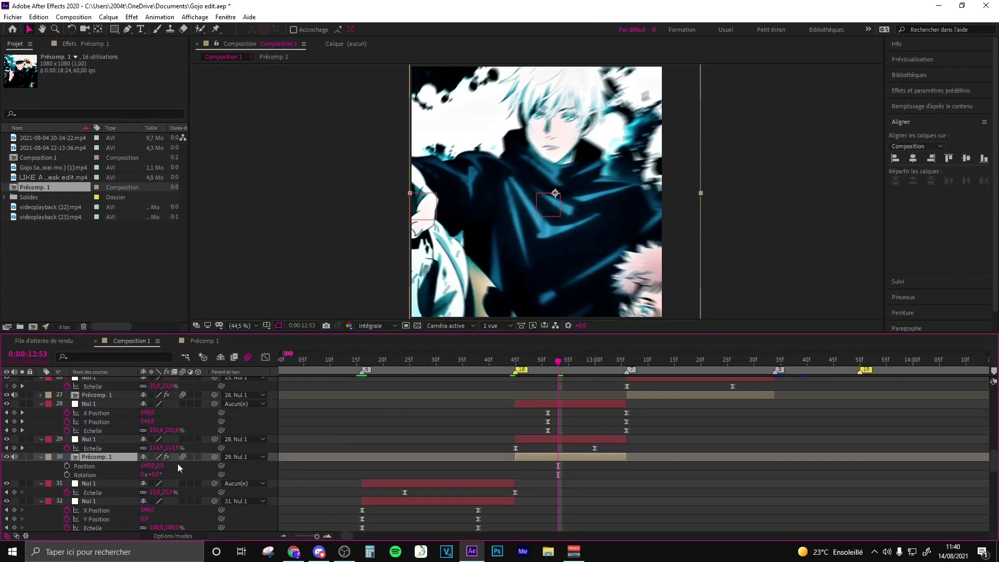
Step: Paste the shake keyframes onto layer 30 at 12:44 and change its first Position X value
left_click(510, 361)
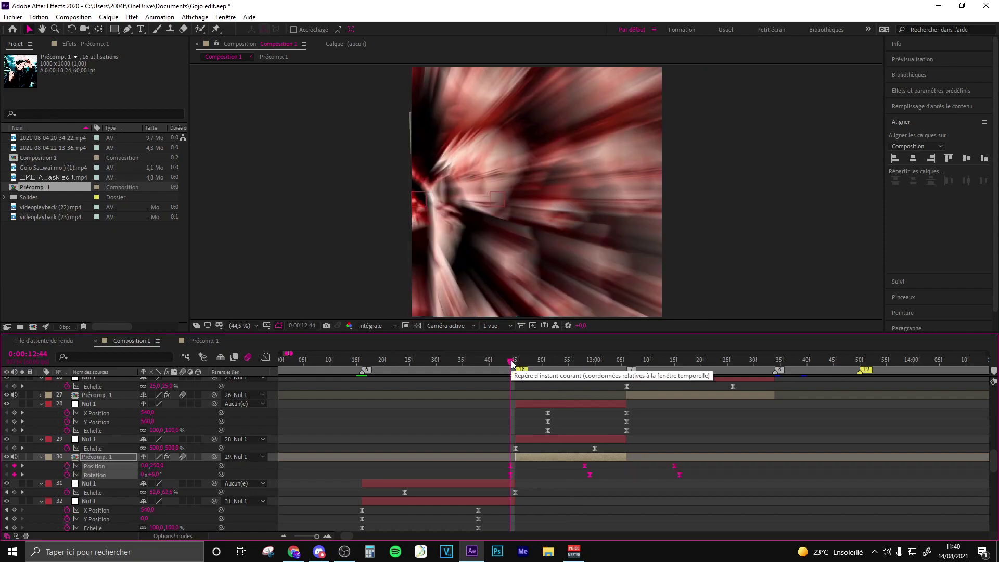
key("ctrl+v")
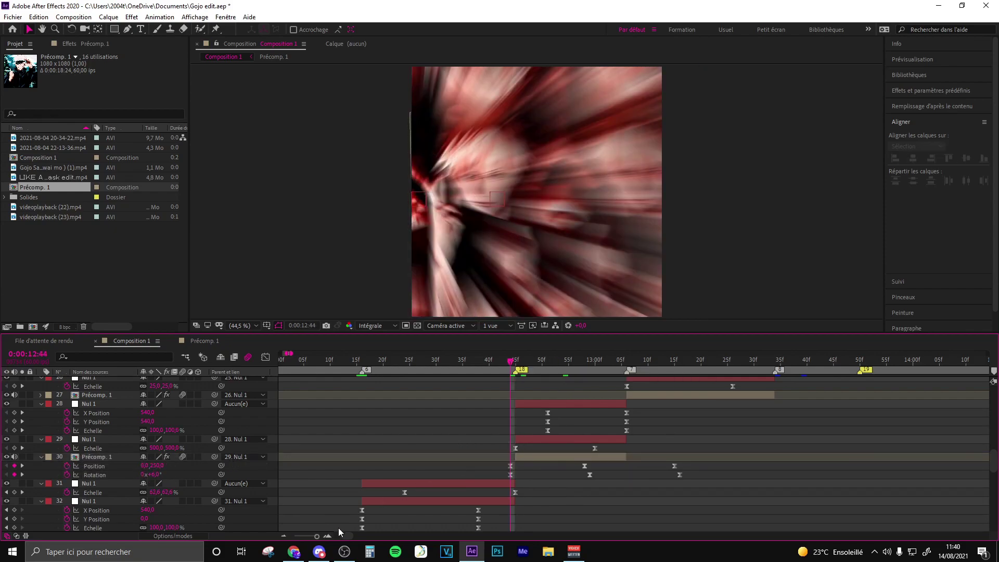
left_click(509, 466)
left_click(146, 466)
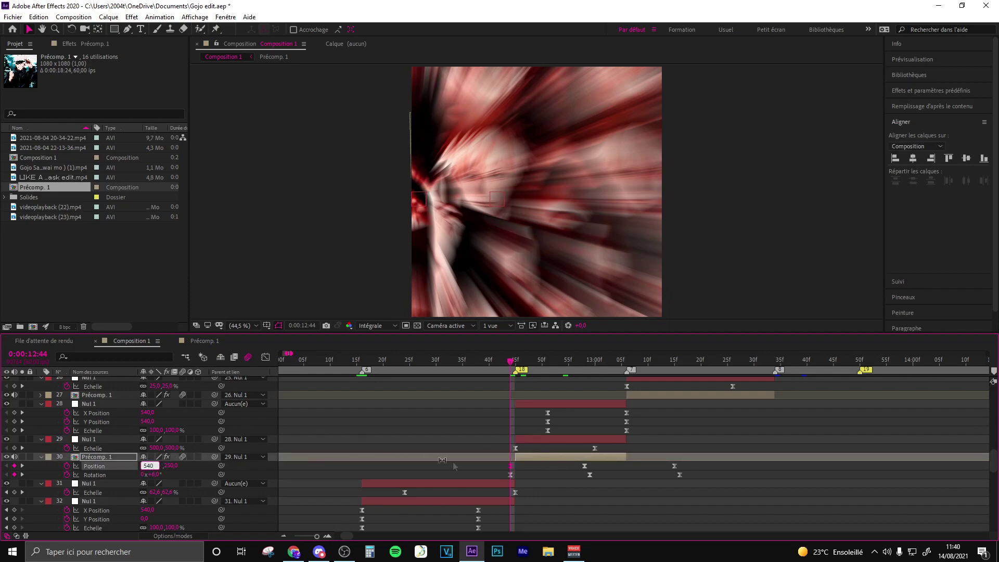
key("Return")
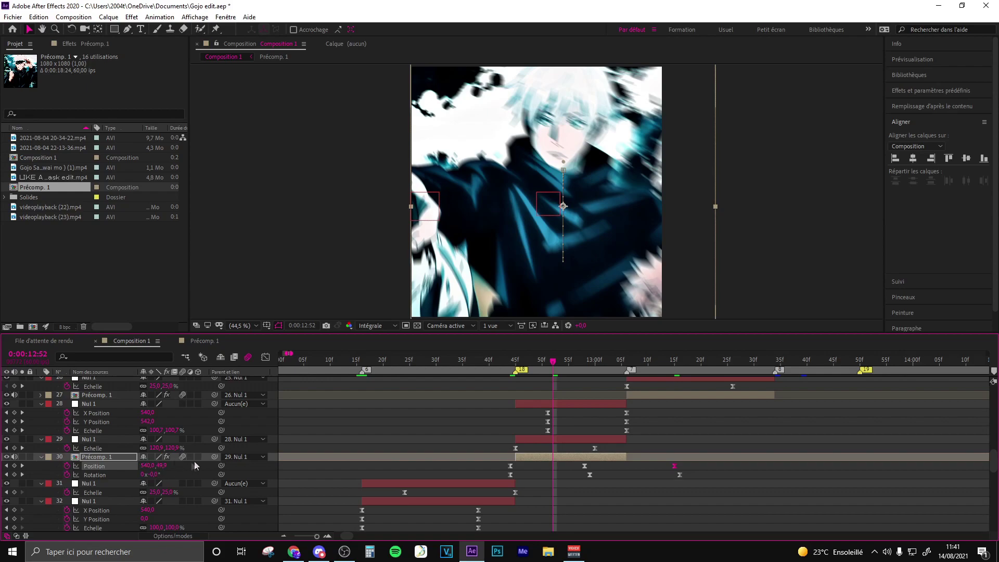
left_click(583, 362)
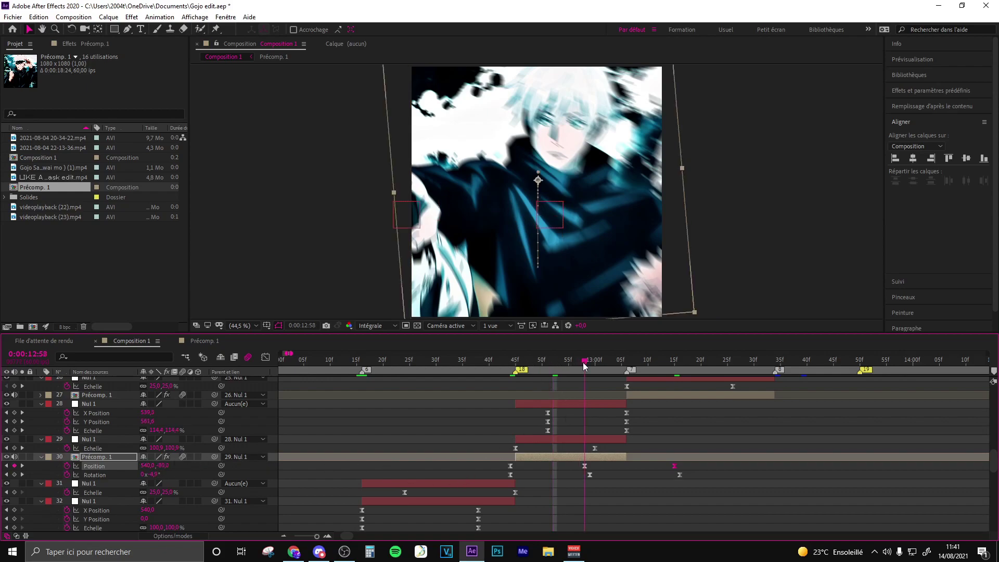
left_click(586, 466)
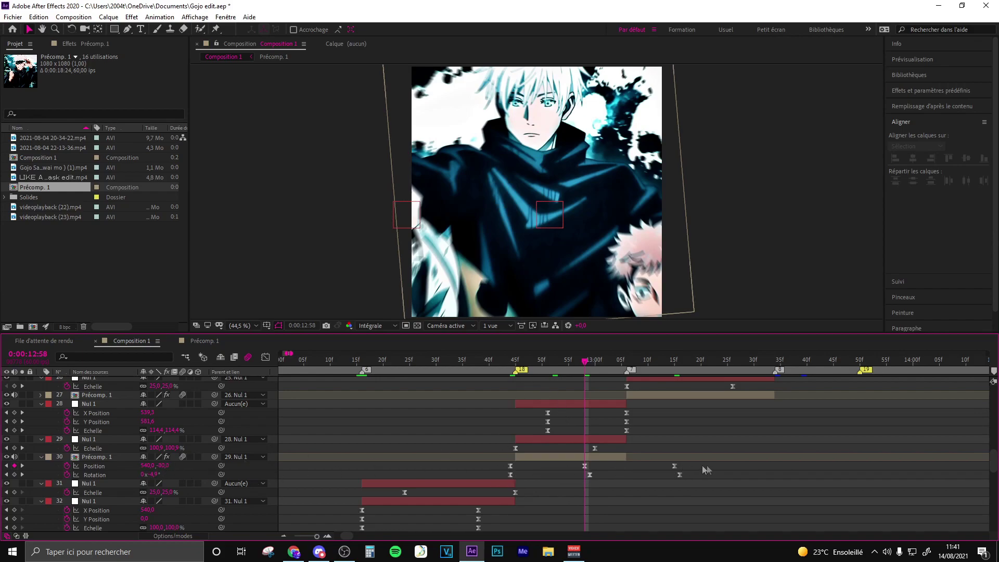
Step: Go to marker 8 at 13:34 and set the 13:33 Position Y to -60
scroll(697, 474, "up", 1)
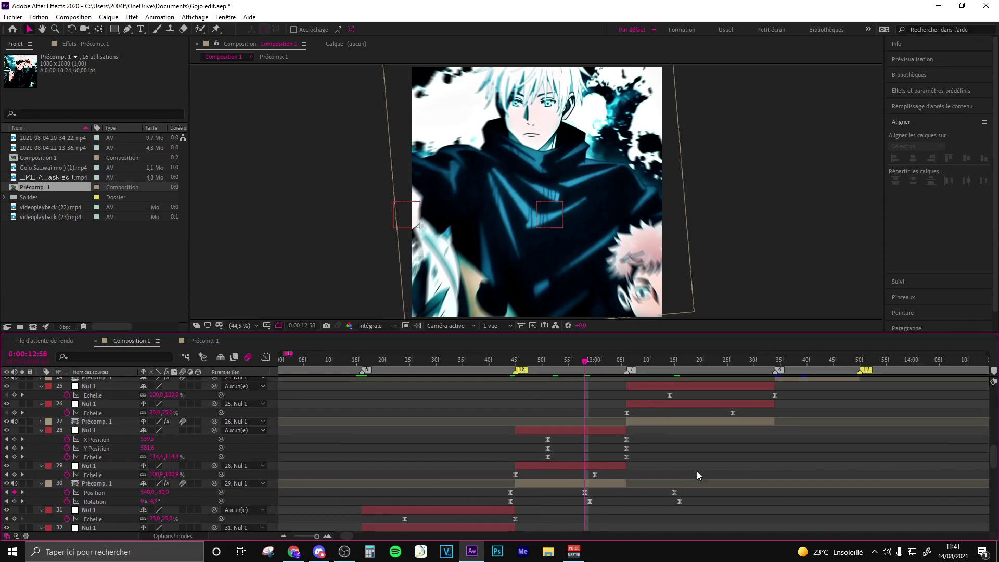
key("8")
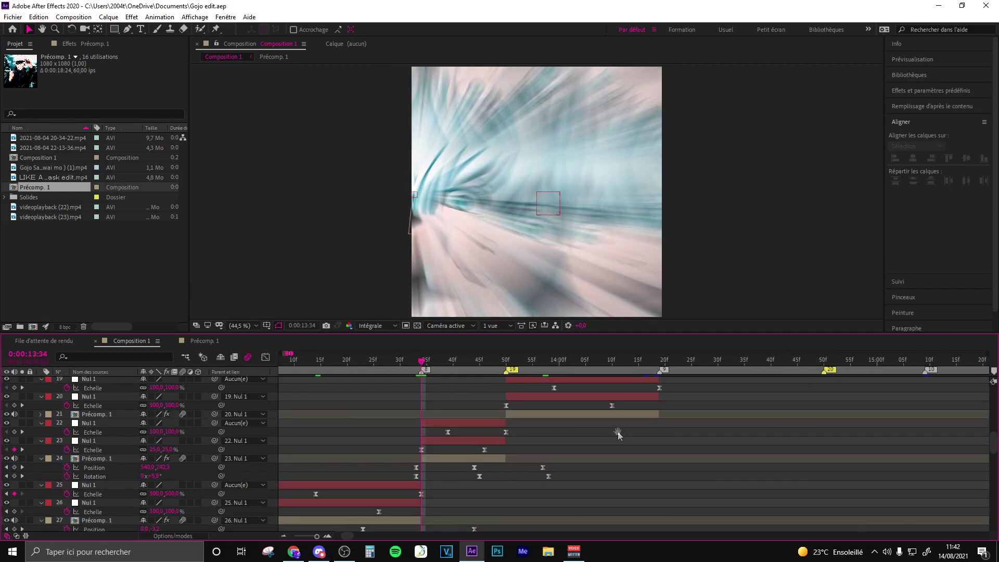
key("space")
key("space")
key("equal")
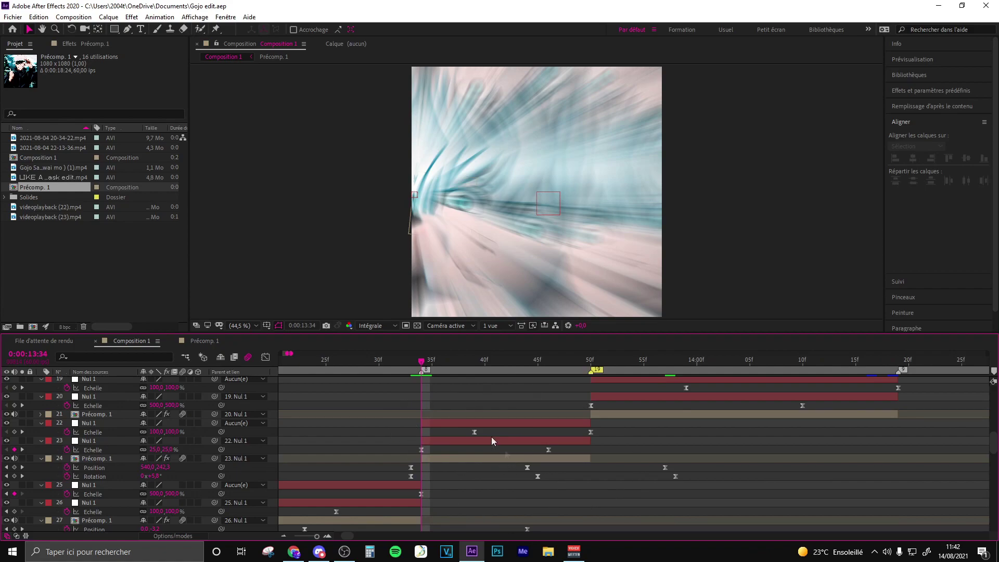
left_click(414, 363)
left_click(163, 467)
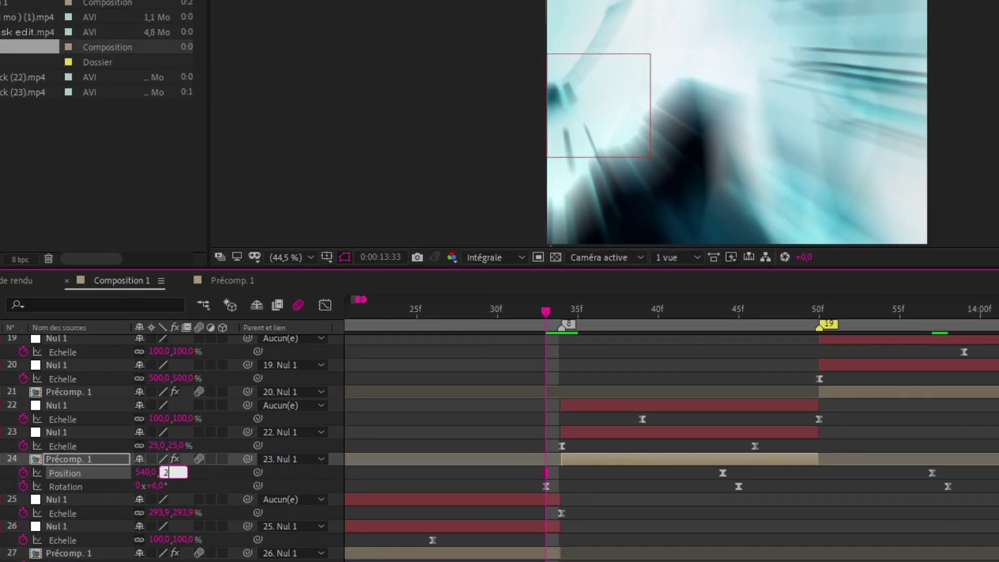
type("-60")
key("Return")
Step: Retype the Position value at 13:57 and the Rotation values at 13:33 and 13:45
key("k")
left_click(167, 472)
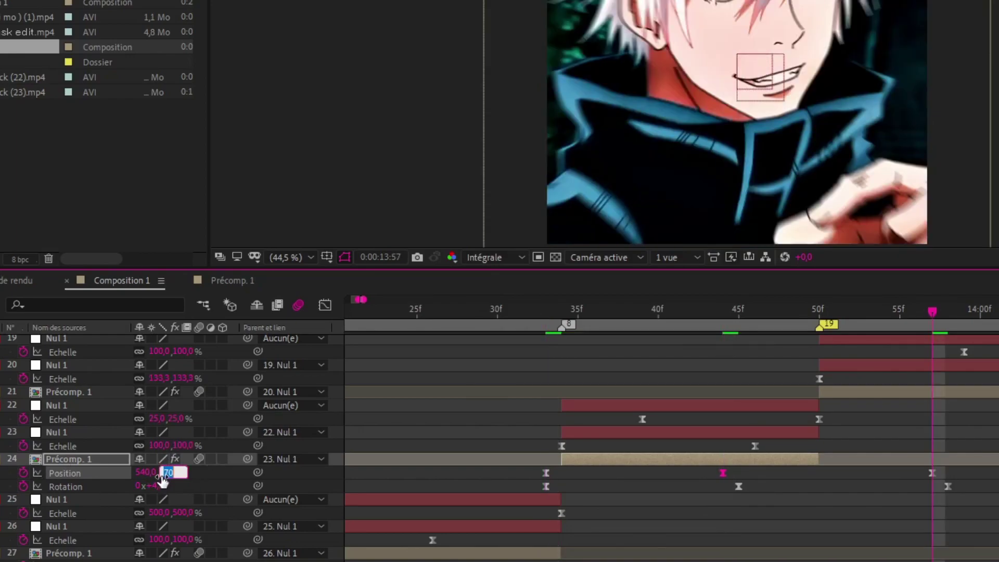
key("Return")
key("j")
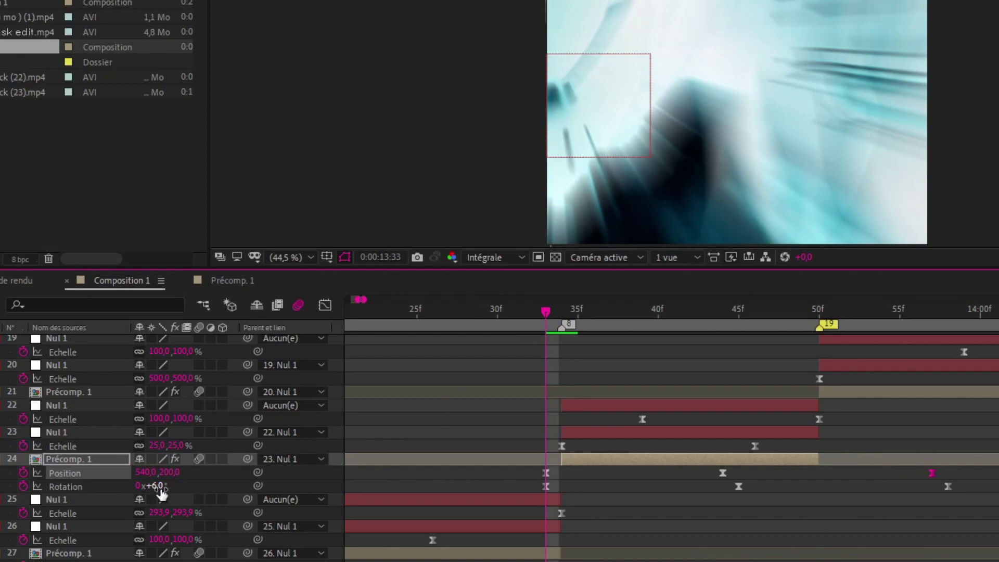
left_click(155, 486)
type("5")
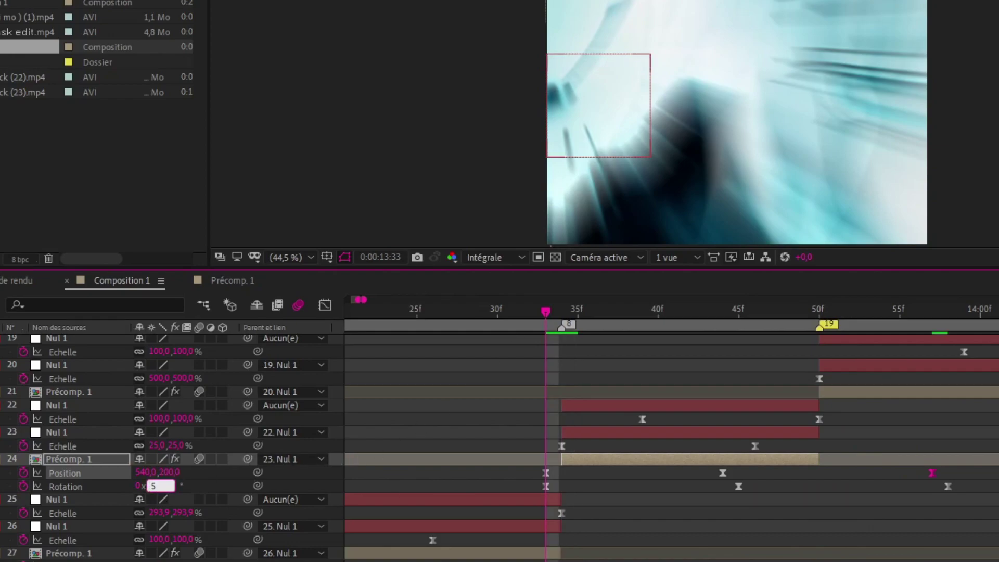
key("Return")
key("k")
left_click(156, 487)
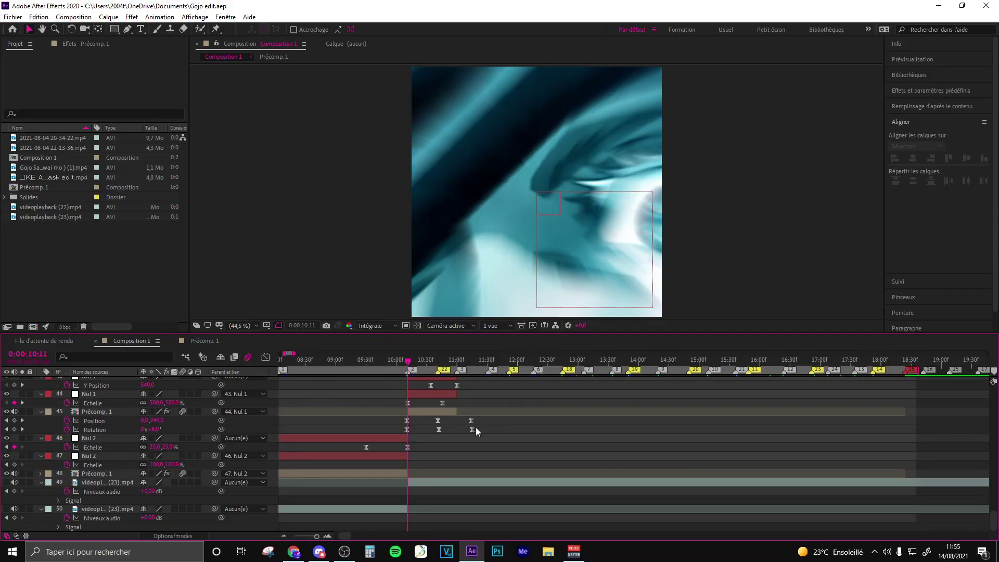
Step: Create a new adjustment layer (Calque d'effets) via the timeline's Nouveau menu
right_click(426, 506)
mouse_move(472, 390)
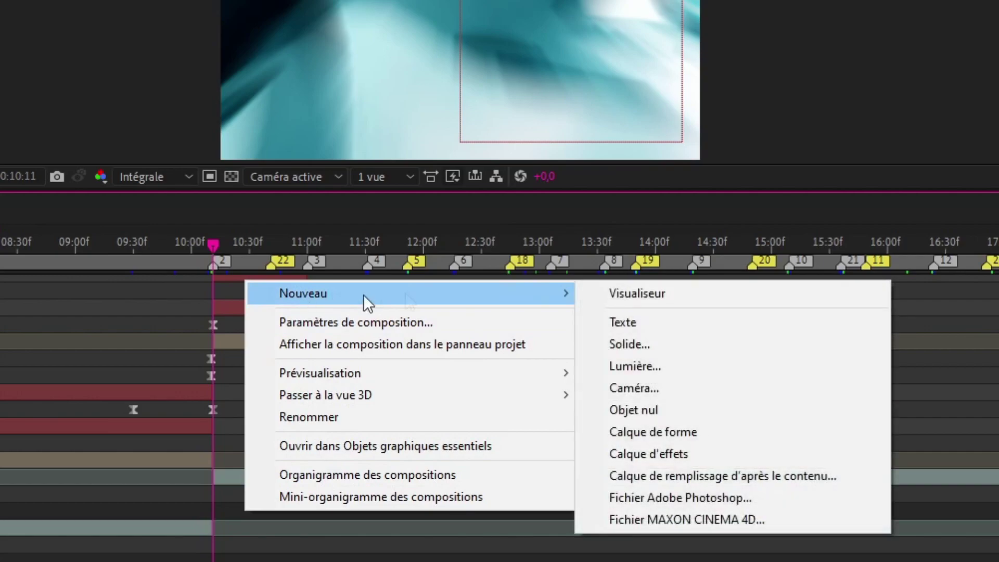
left_click(667, 455)
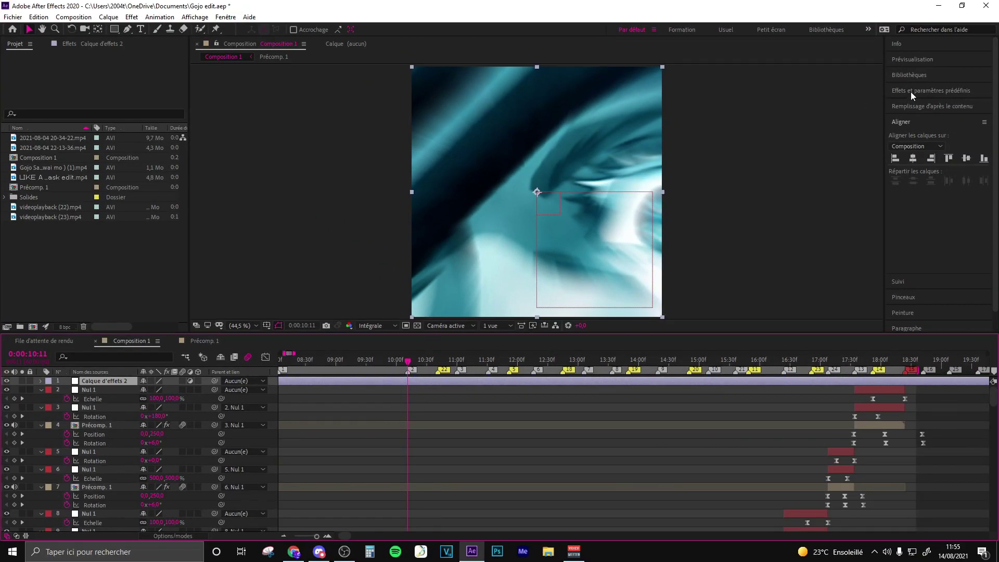
Step: Search 'transfor' in Effets et paramètres prédéfinis and apply Transformation to Calque d'effets 2
left_click(907, 93)
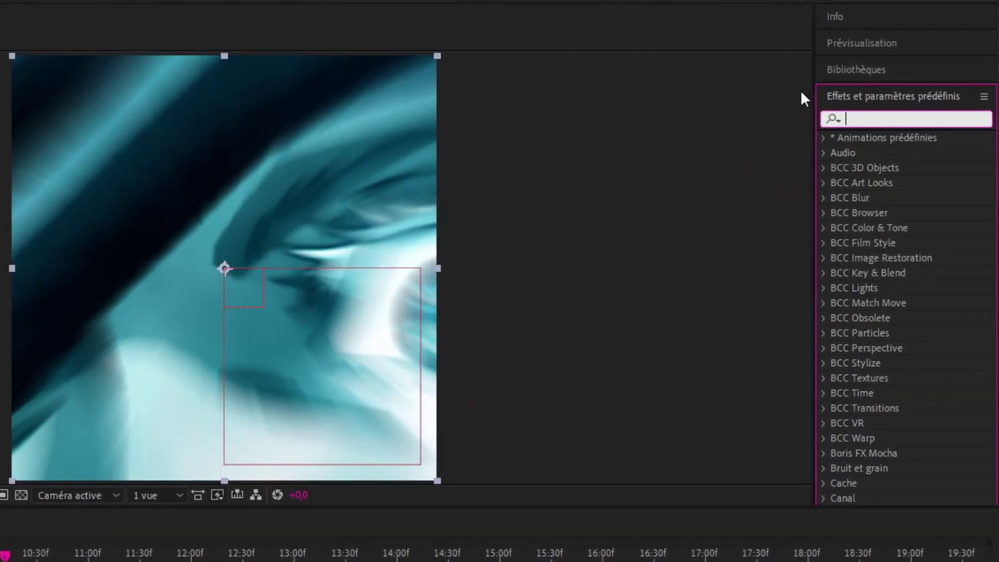
type("transf")
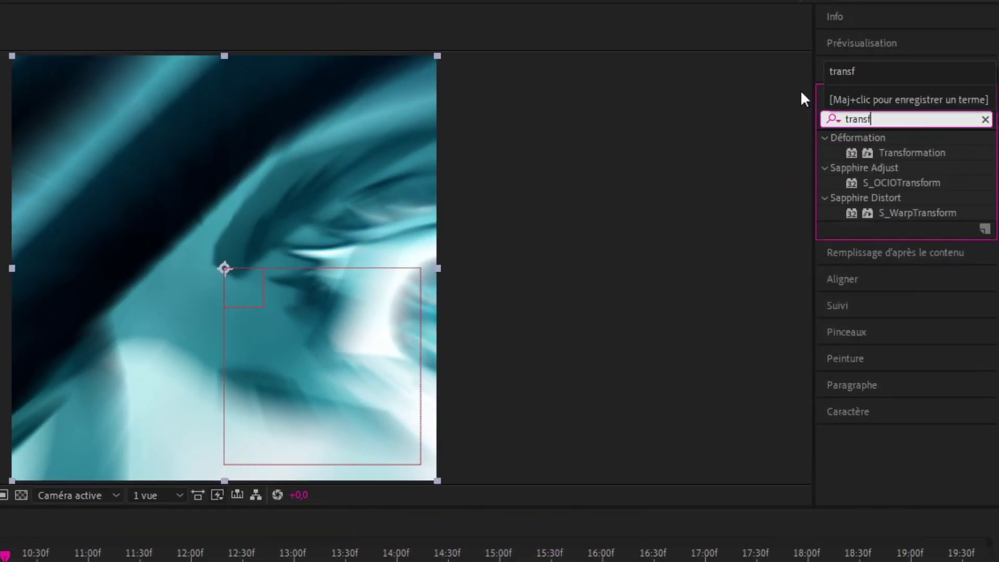
type("or")
left_click_drag(942, 124, 416, 382)
scroll(477, 461, "down", 5)
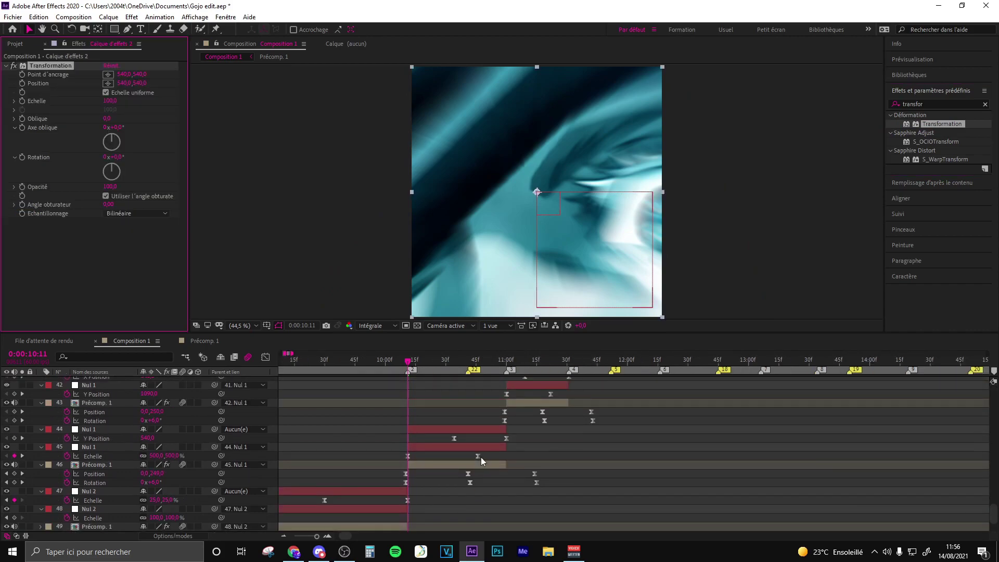
Step: Split Calque d'effets 2 at the current time and delete the leftover piece before 10:11
scroll(481, 457, "up", 2)
scroll(484, 443, "up", 2)
scroll(484, 445, "up", 2)
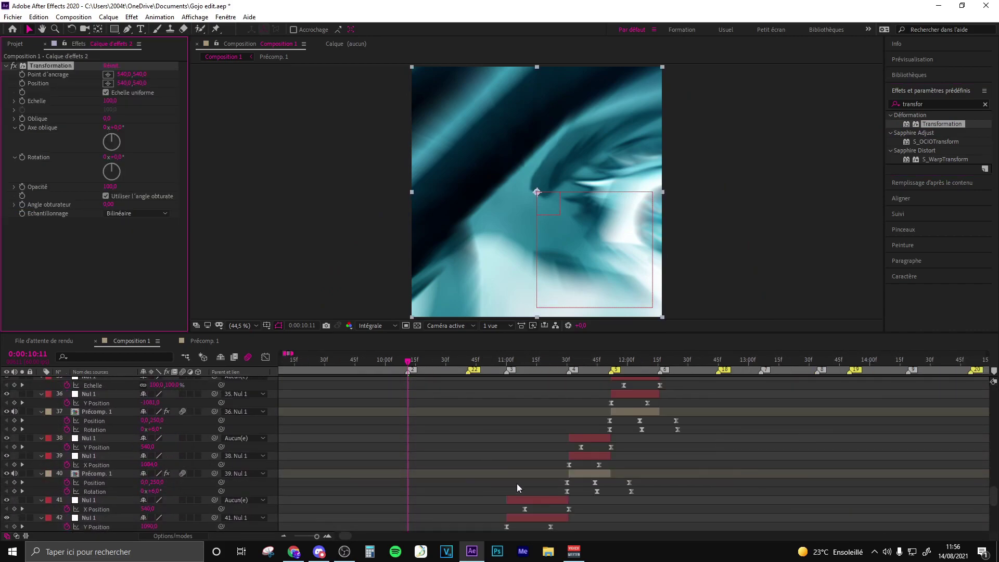
scroll(517, 483, "down", 4)
left_click(436, 427)
key("equal")
key("ctrl+shift+d")
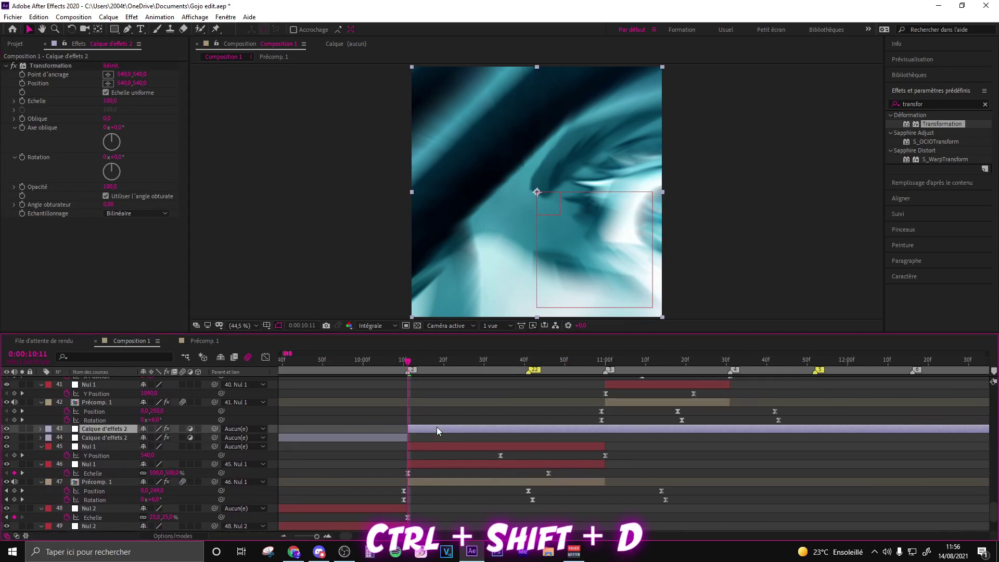
key("ctrl+Down")
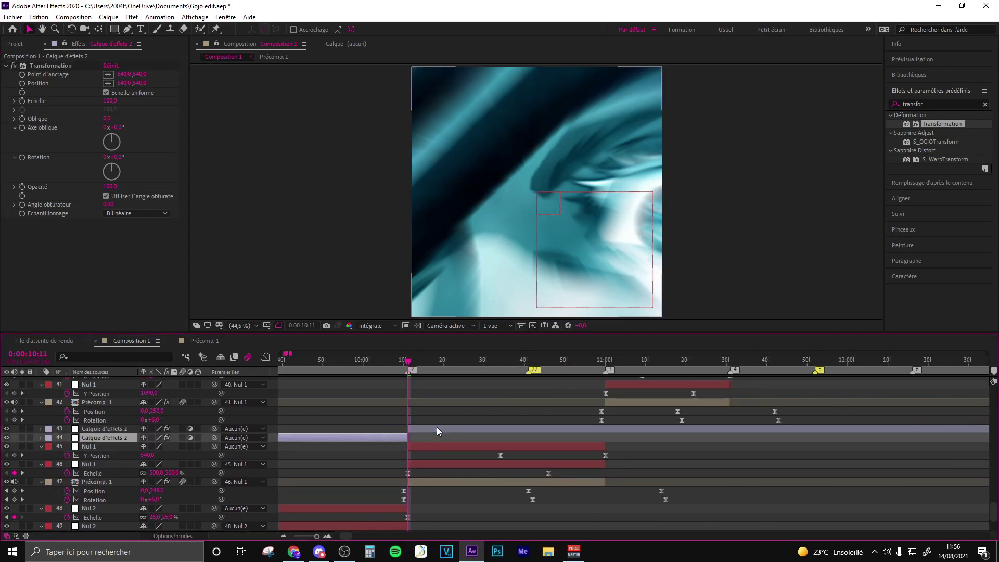
key("Delete")
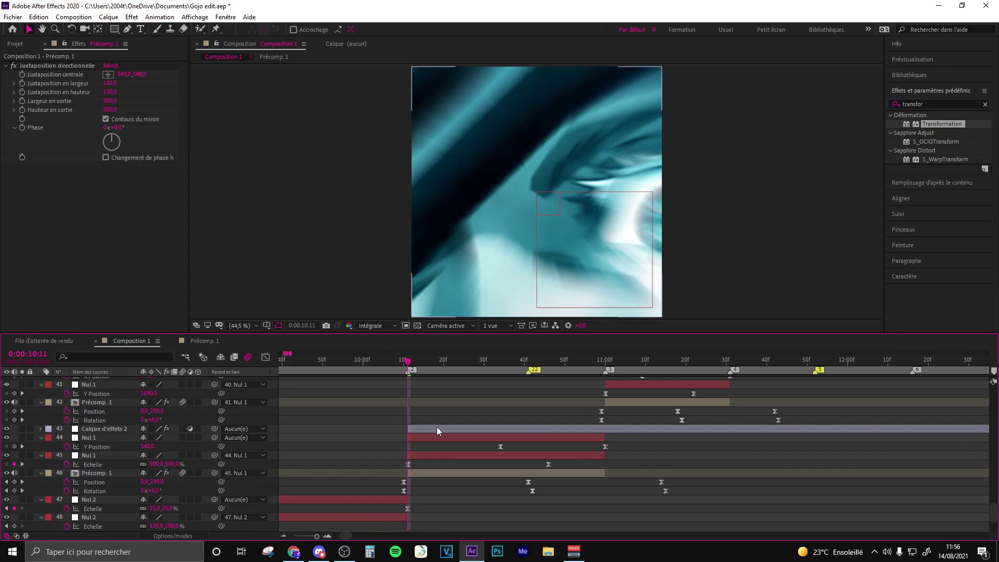
Step: Split the adjustment layer at 11:00 and move the new piece up the layer stack
left_click(614, 425)
key("ctrl+shift+d")
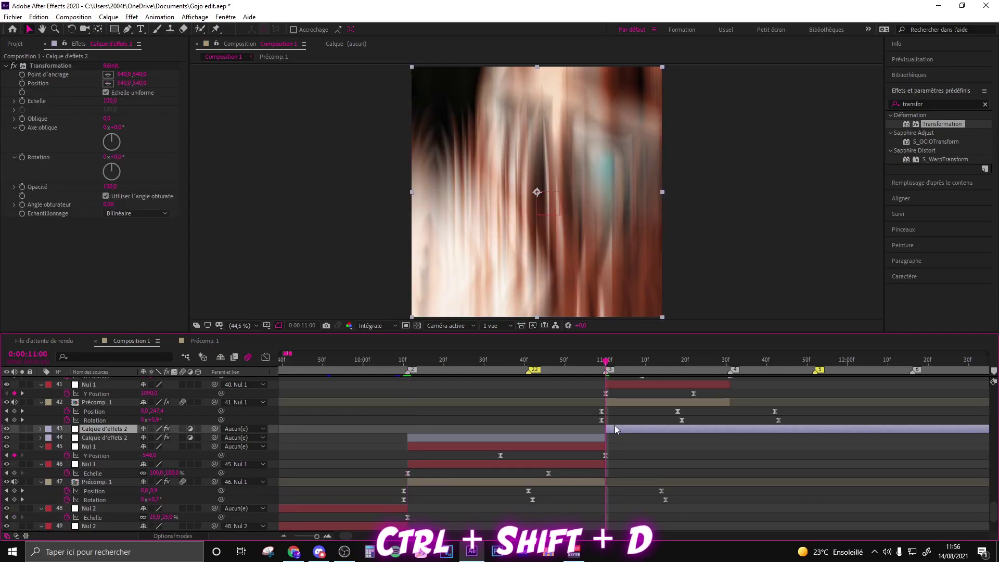
left_click_drag(104, 428, 108, 413)
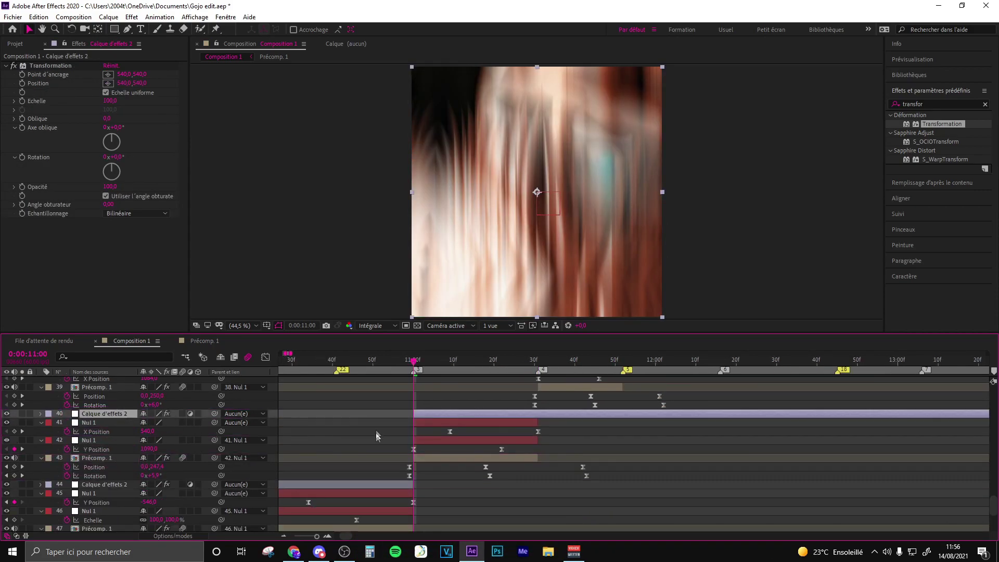
scroll(521, 468, "down", 1)
scroll(552, 475, "left", 4)
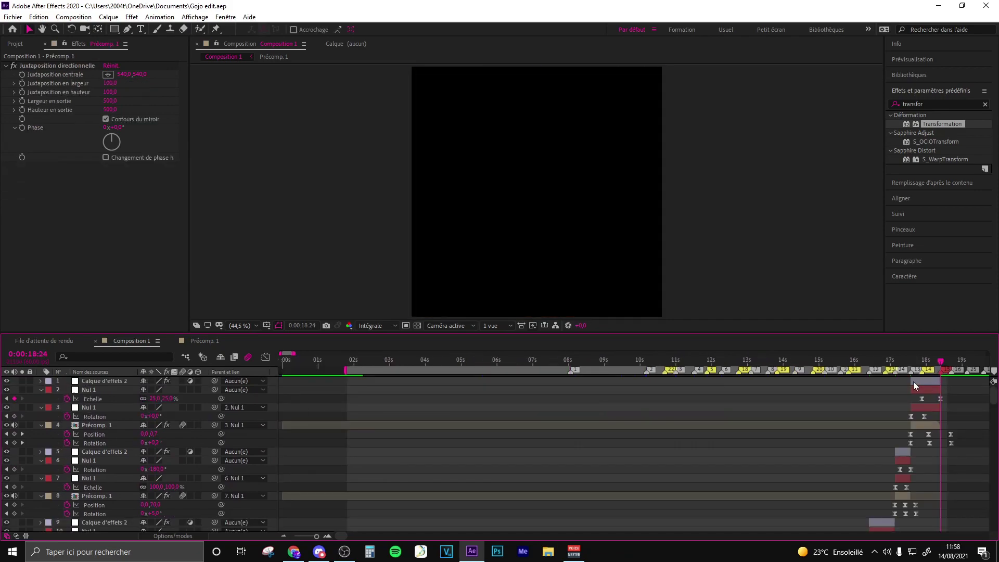
scroll(912, 386, "down", 5)
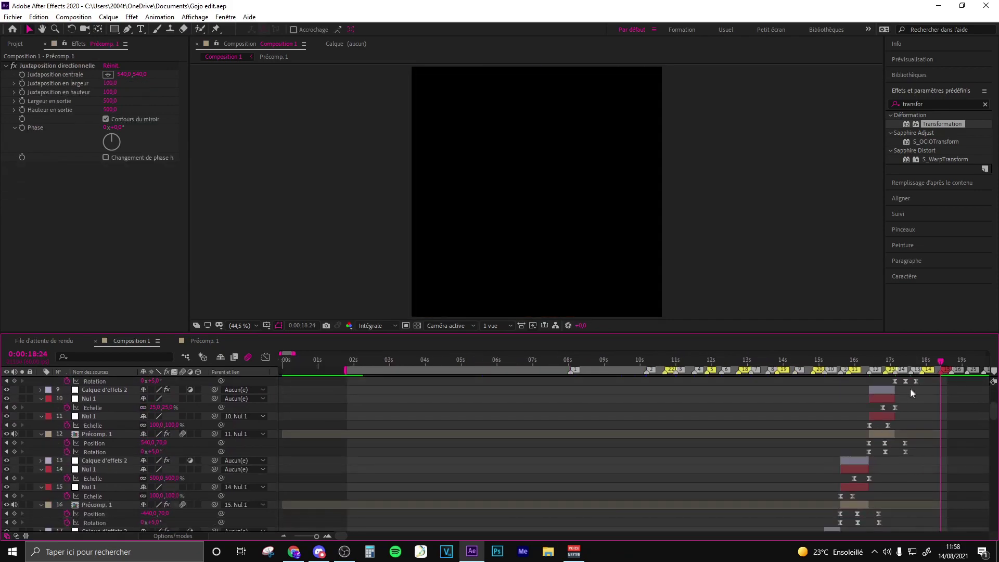
scroll(859, 401, "down", 5)
scroll(788, 414, "down", 5)
scroll(779, 425, "down", 5)
scroll(780, 424, "up", 2)
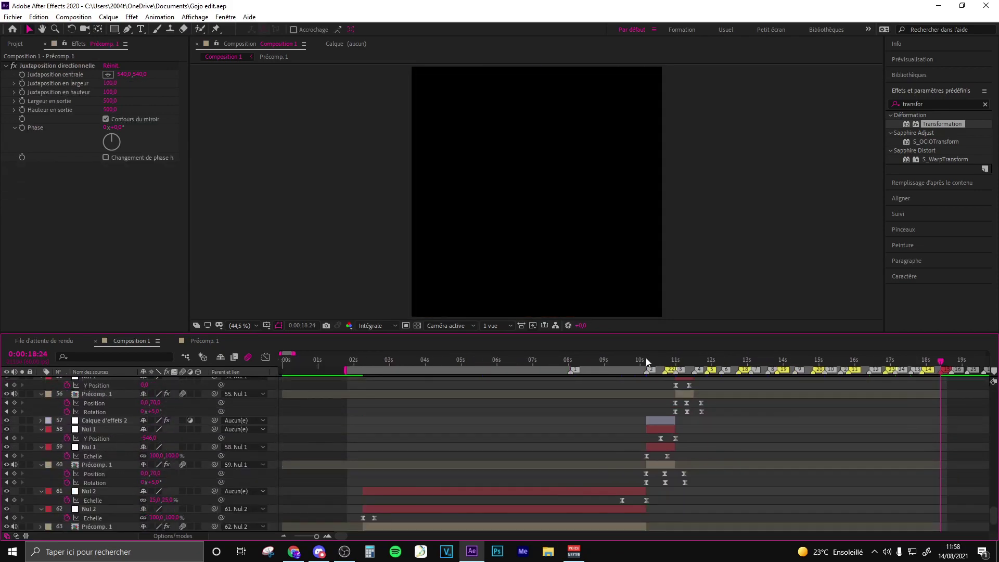
Step: Start Oblique and Axe oblique keyframes on the adjustment layer's Transform effect at 10:11
left_click(647, 362)
key("equal")
key("equal")
key("equal")
left_click(692, 420)
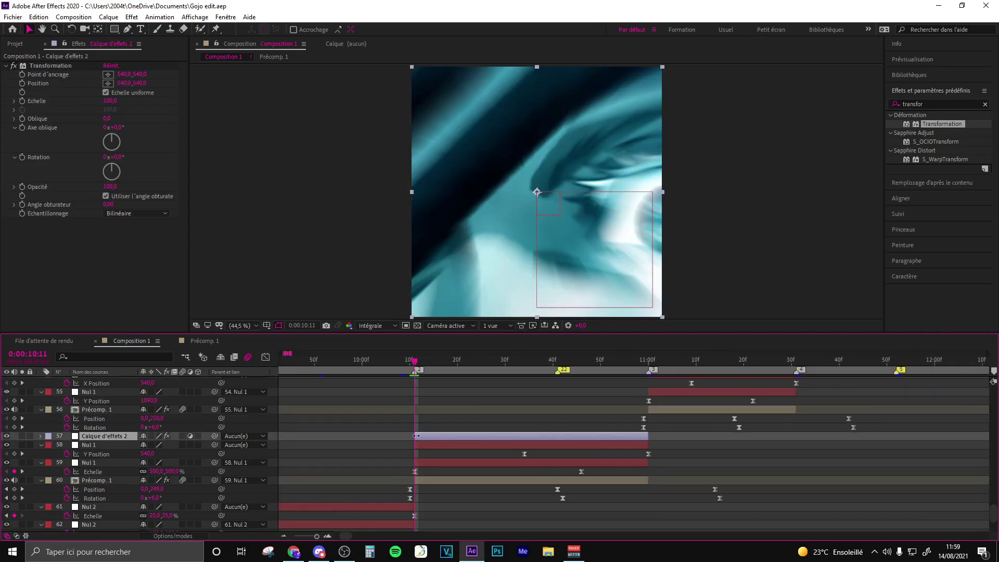
left_click(51, 66)
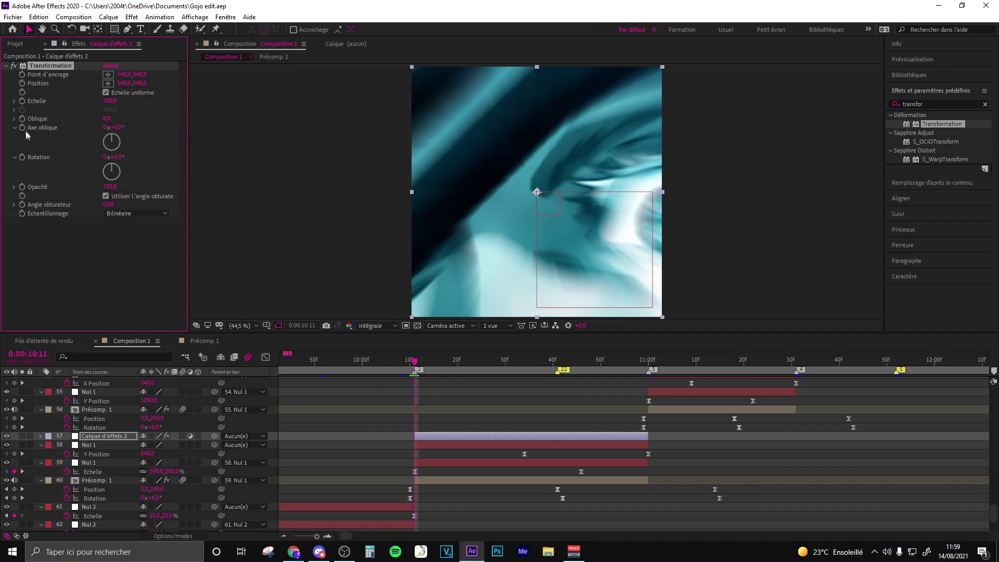
left_click(21, 119)
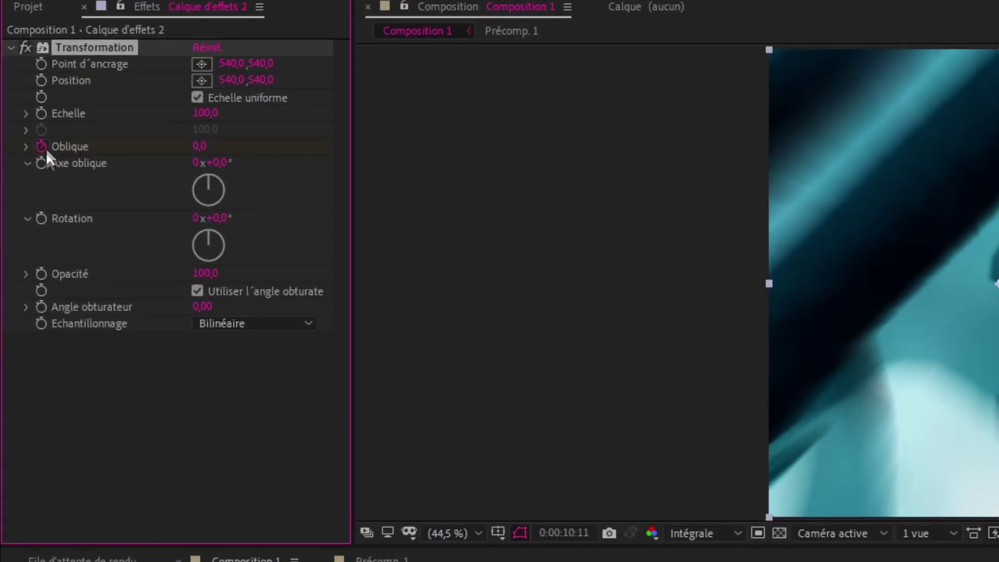
left_click(41, 163)
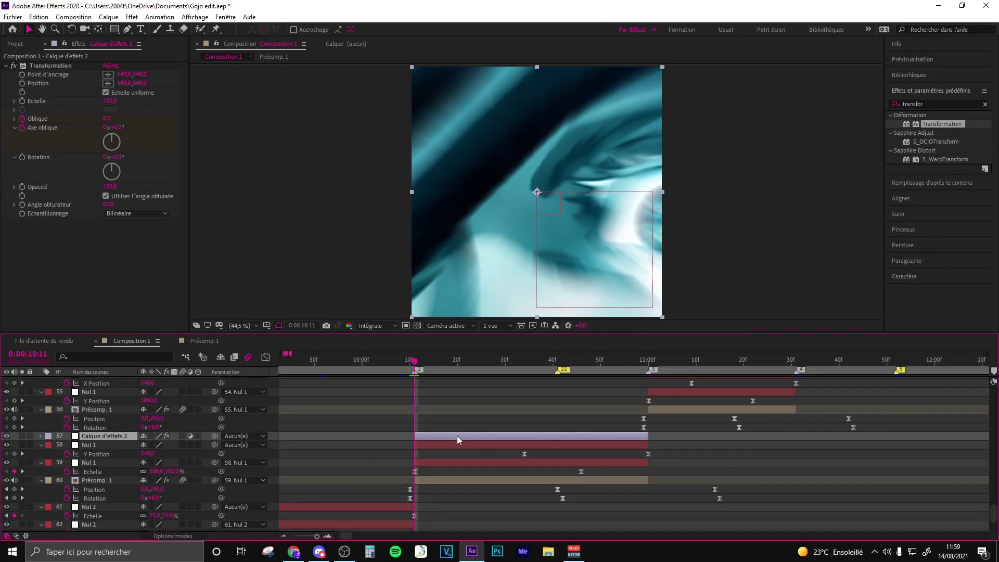
key("u")
Step: Add skew amount and skew angle keyframes at 10:35 and at 11:00
left_click(528, 361)
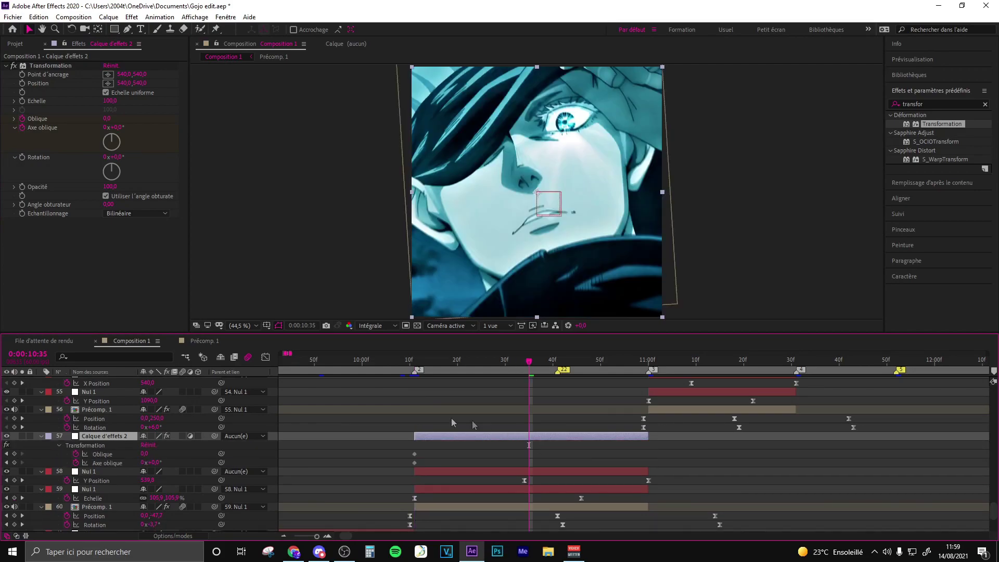
left_click(15, 454)
left_click(15, 463)
key("o")
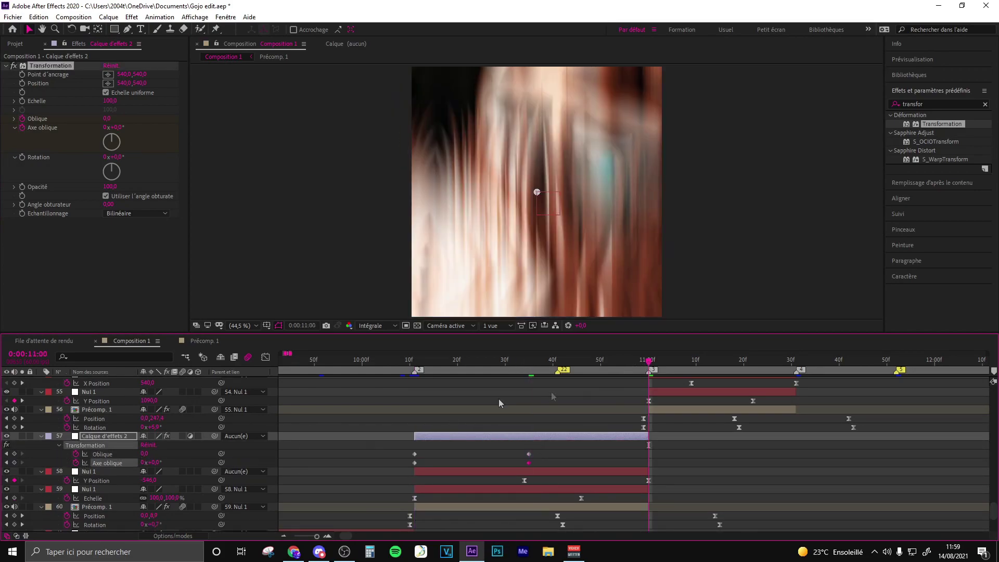
left_click(14, 454)
left_click(14, 463)
left_click(579, 449)
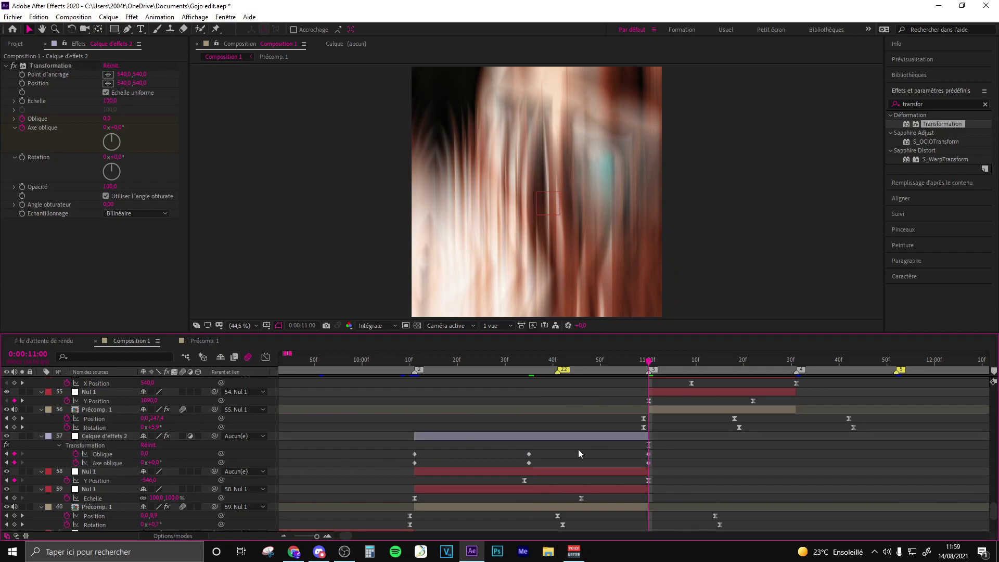
key("i")
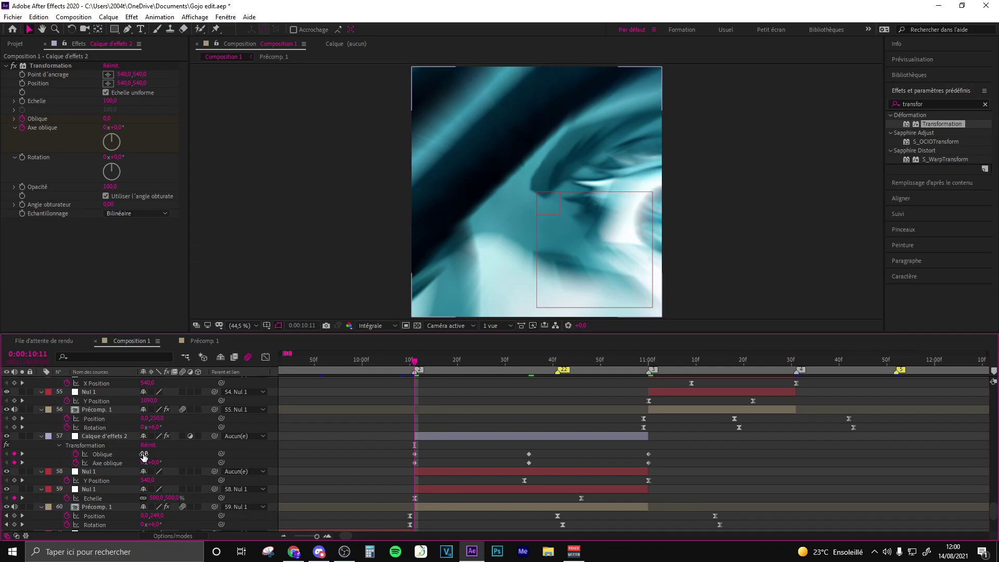
Step: Set Oblique 15 with a 50° axis at 10:11, and -15 with -50° at 11:00
left_click(143, 454)
type("15")
left_click(155, 463)
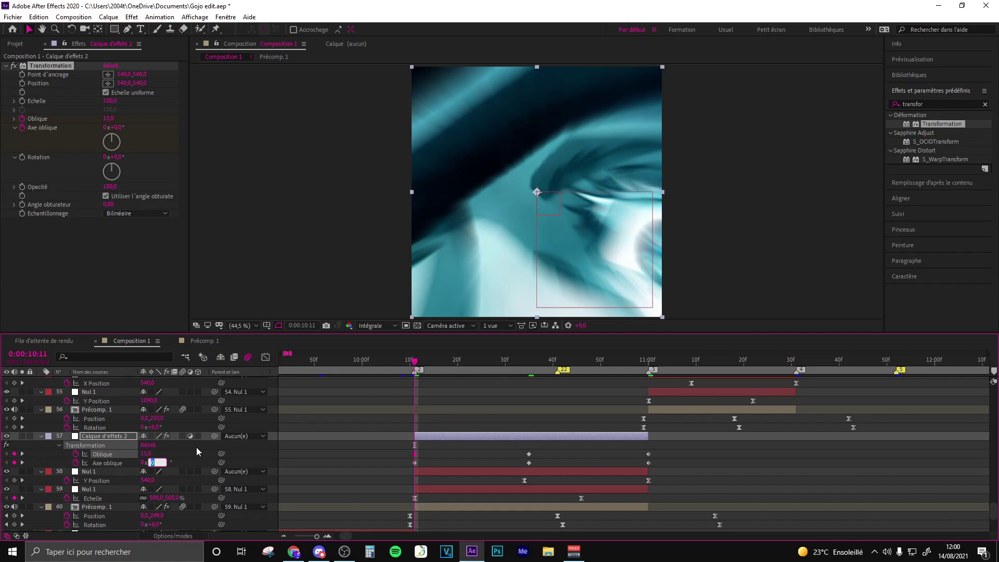
key("Return")
key("k")
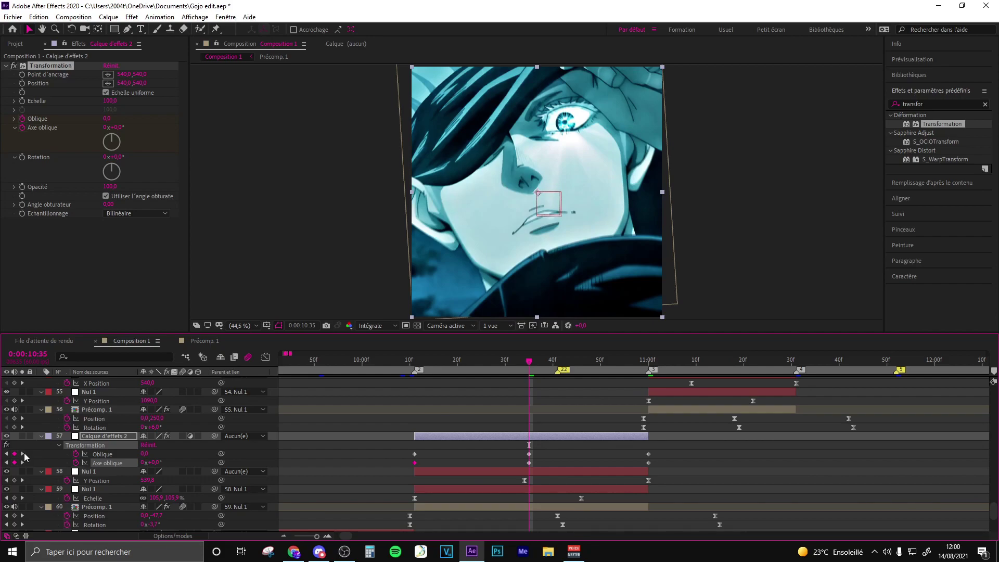
left_click(23, 454)
left_click(144, 454)
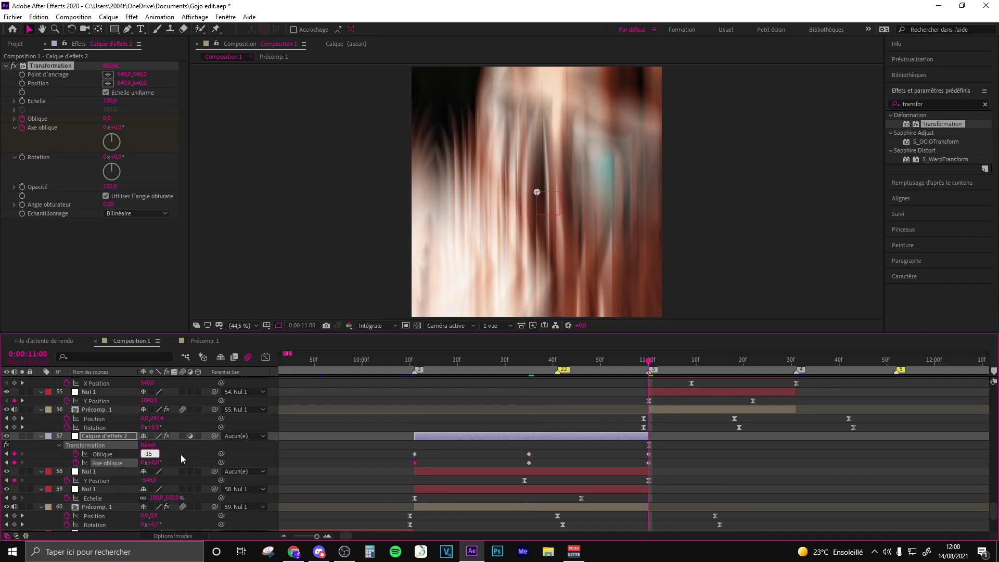
key("Tab")
type("-5")
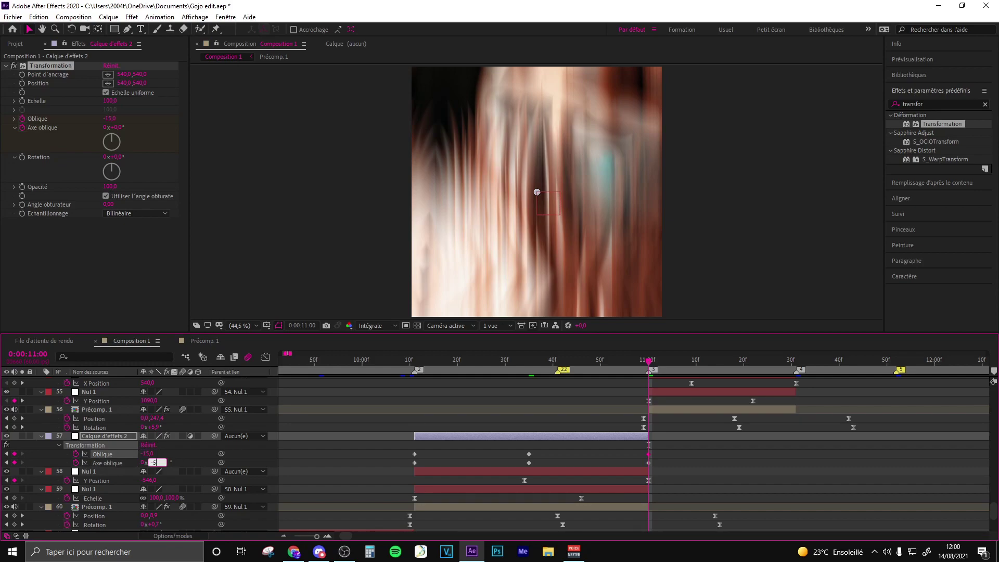
key("Return")
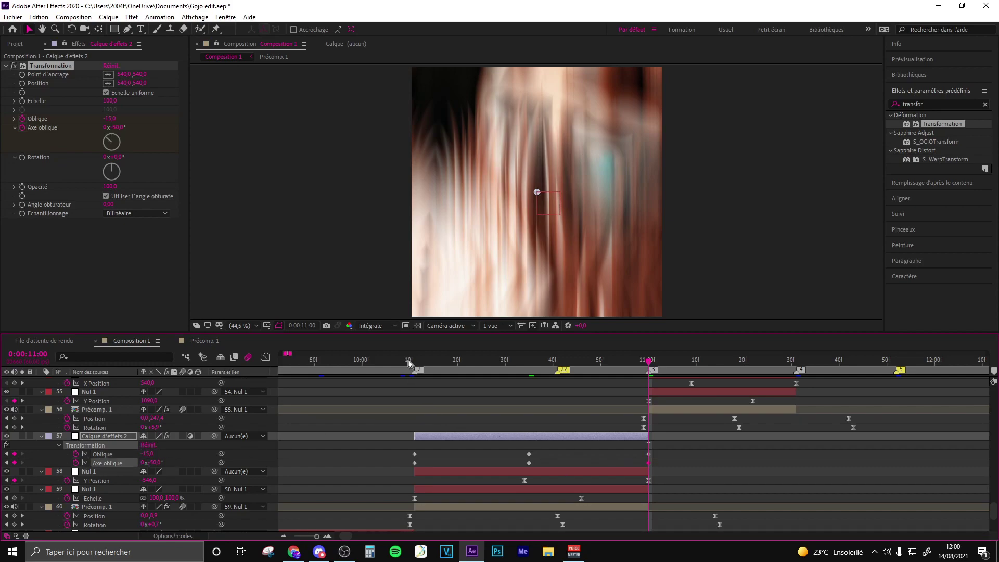
Step: Ease all the skew keyframes with F9 and preview the skewed transition near 10:55
left_click(410, 363)
left_click_drag(671, 448, 376, 461)
key("F9")
left_click(747, 443)
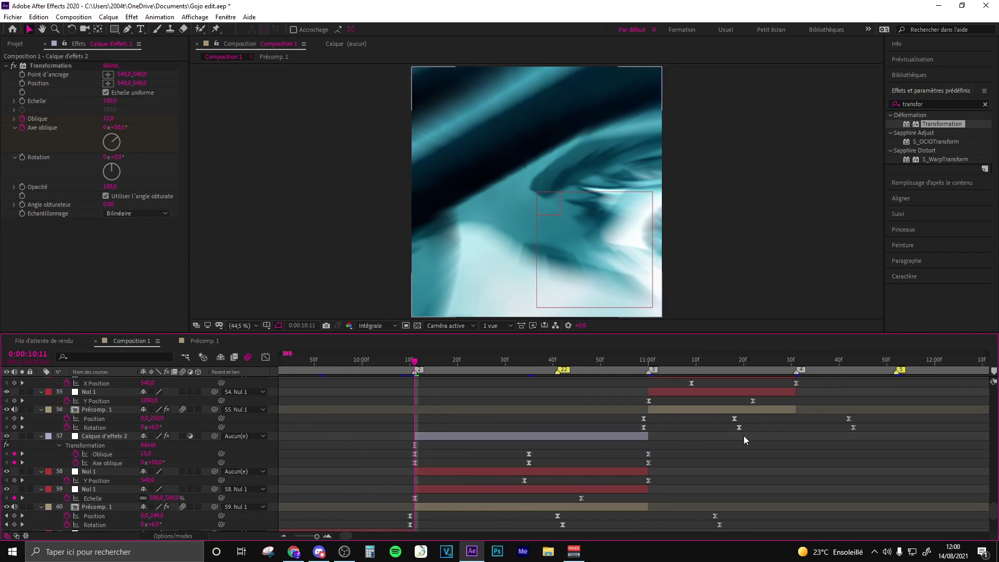
key("space")
left_click_drag(635, 363, 625, 363)
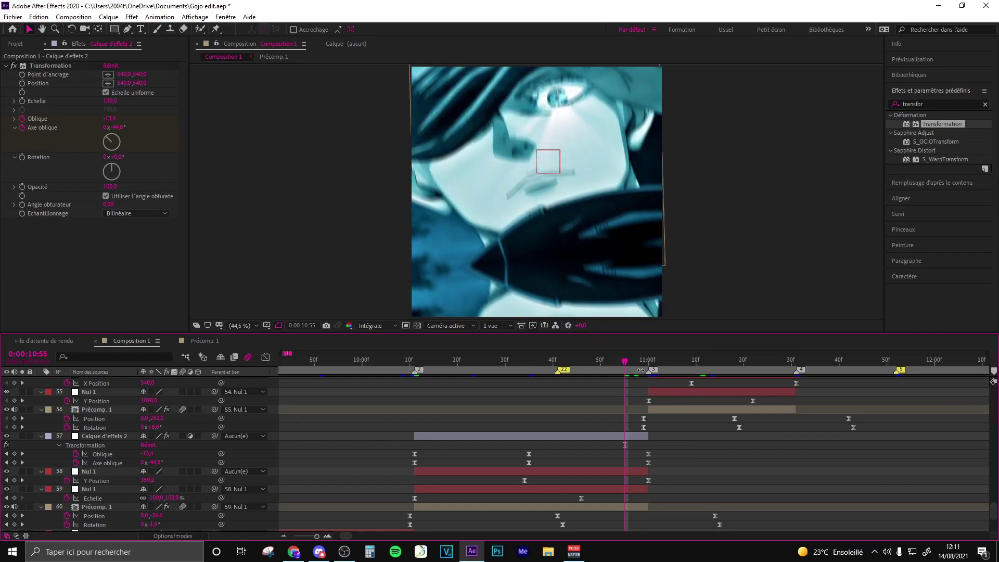
Step: Change the ending Oblique value at 11:00 to -10
left_click_drag(641, 362, 649, 362)
left_click(109, 119)
type("-7")
key("Tab")
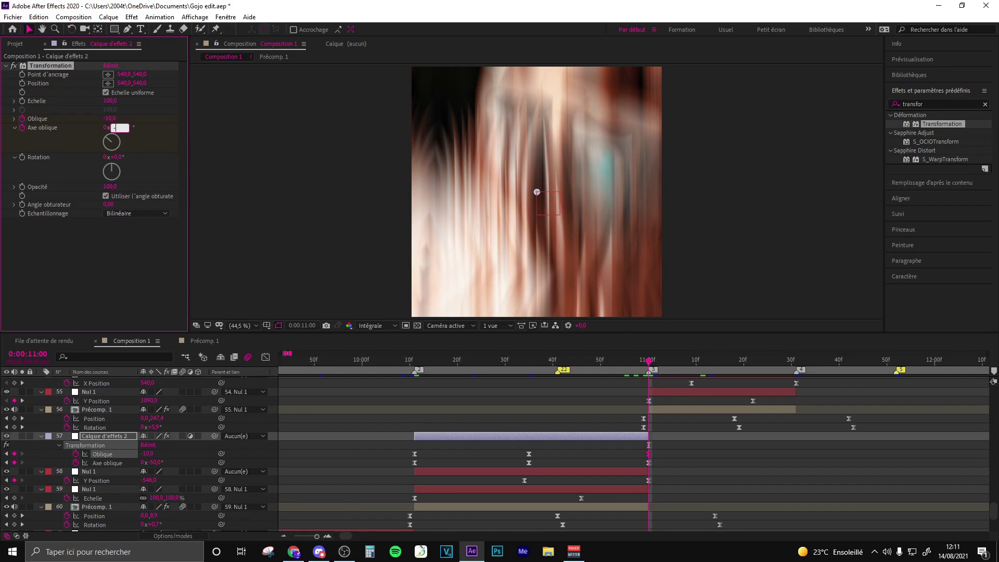
key("Return")
Step: Copy all the skew keyframes and paste them onto the next adjustment layer at 11:00
key("i")
left_click_drag(672, 447, 401, 463)
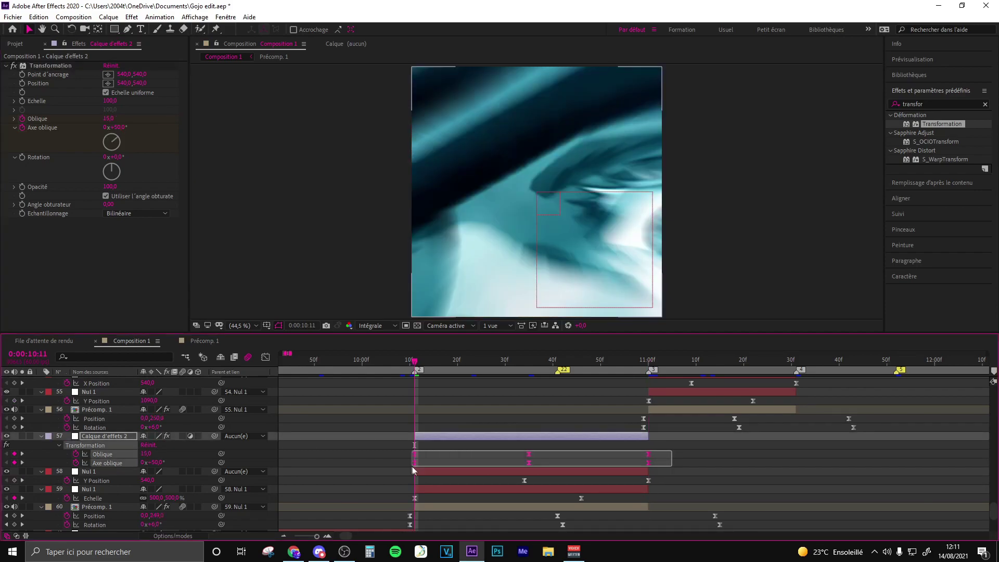
key("ctrl+c")
key("o")
scroll(723, 421, "up", 3)
scroll(722, 422, "right", 4)
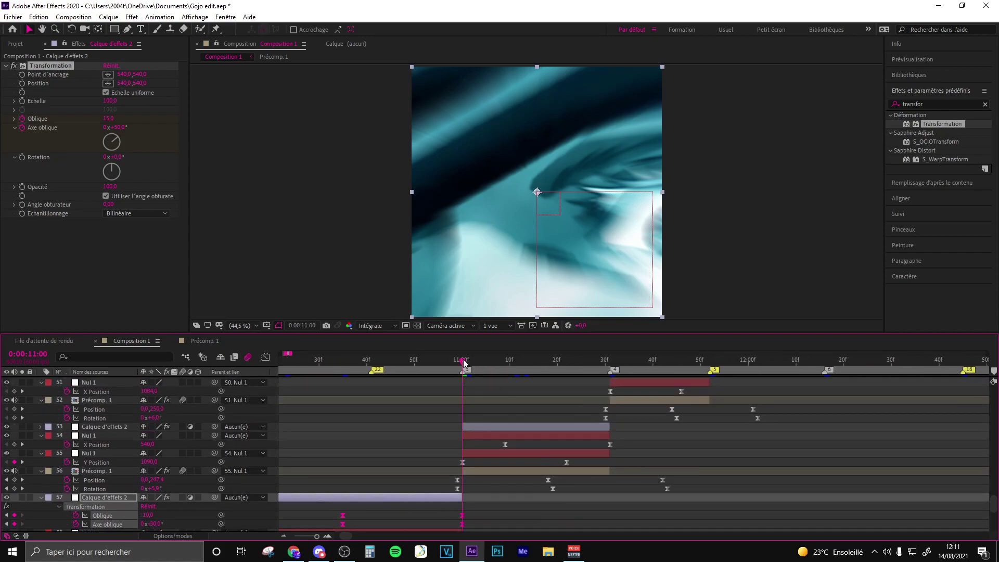
left_click(476, 428)
key("ctrl+v")
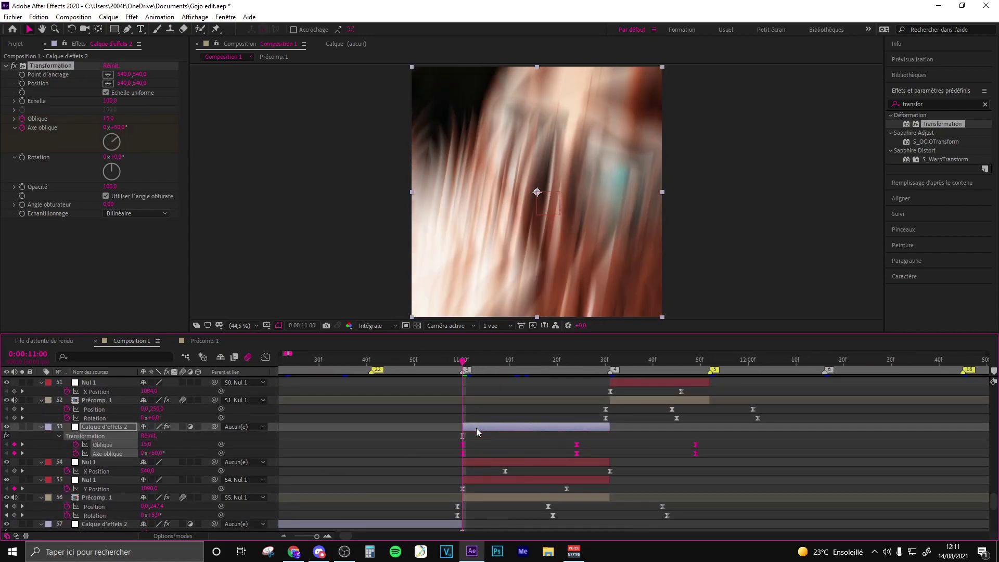
Step: Retime the pasted skew keyframes so the last pair sits at the layer's end
left_click_drag(709, 458, 538, 446)
left_click(619, 450)
left_click_drag(657, 446, 610, 446)
left_click_drag(544, 445, 538, 446)
scroll(632, 462, "up", 1)
key("Page_Down")
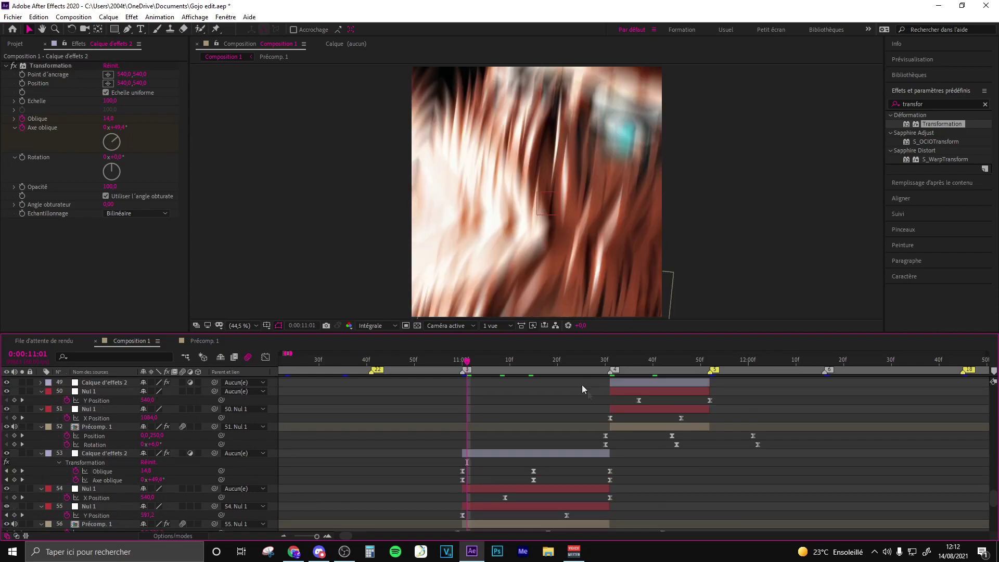
left_click_drag(629, 466, 444, 483)
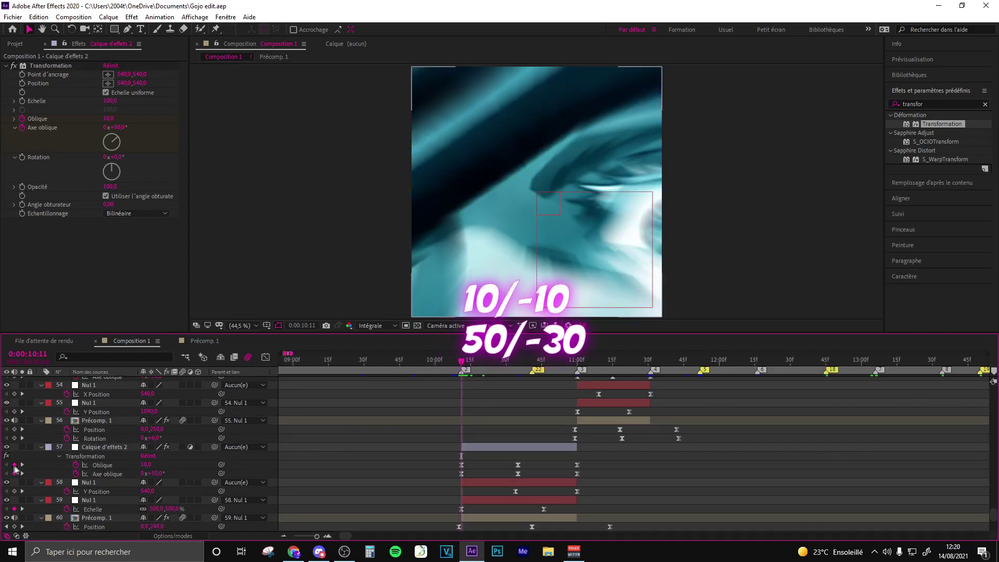
Step: Jump to the skew keyframes at 11:00 using K
key("k")
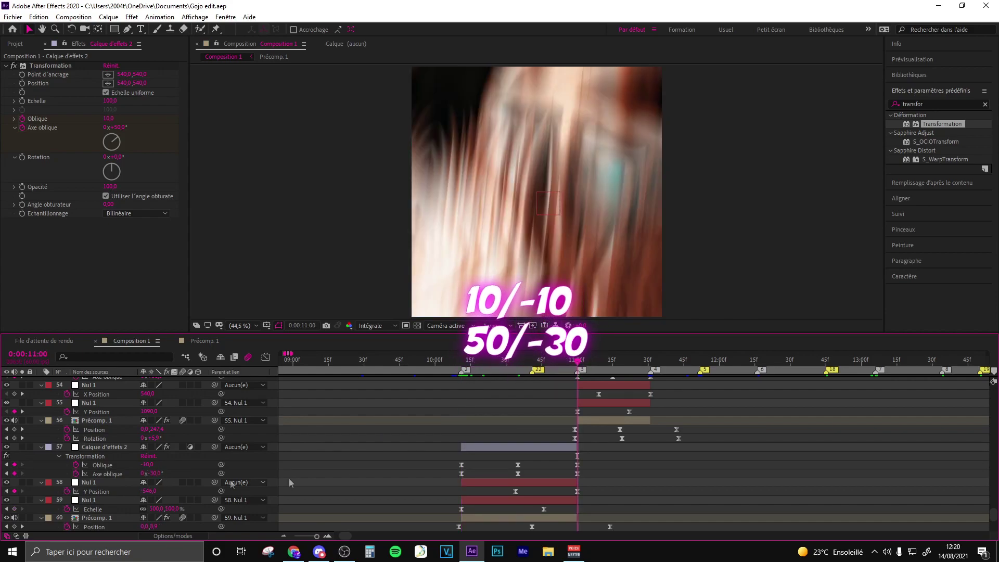